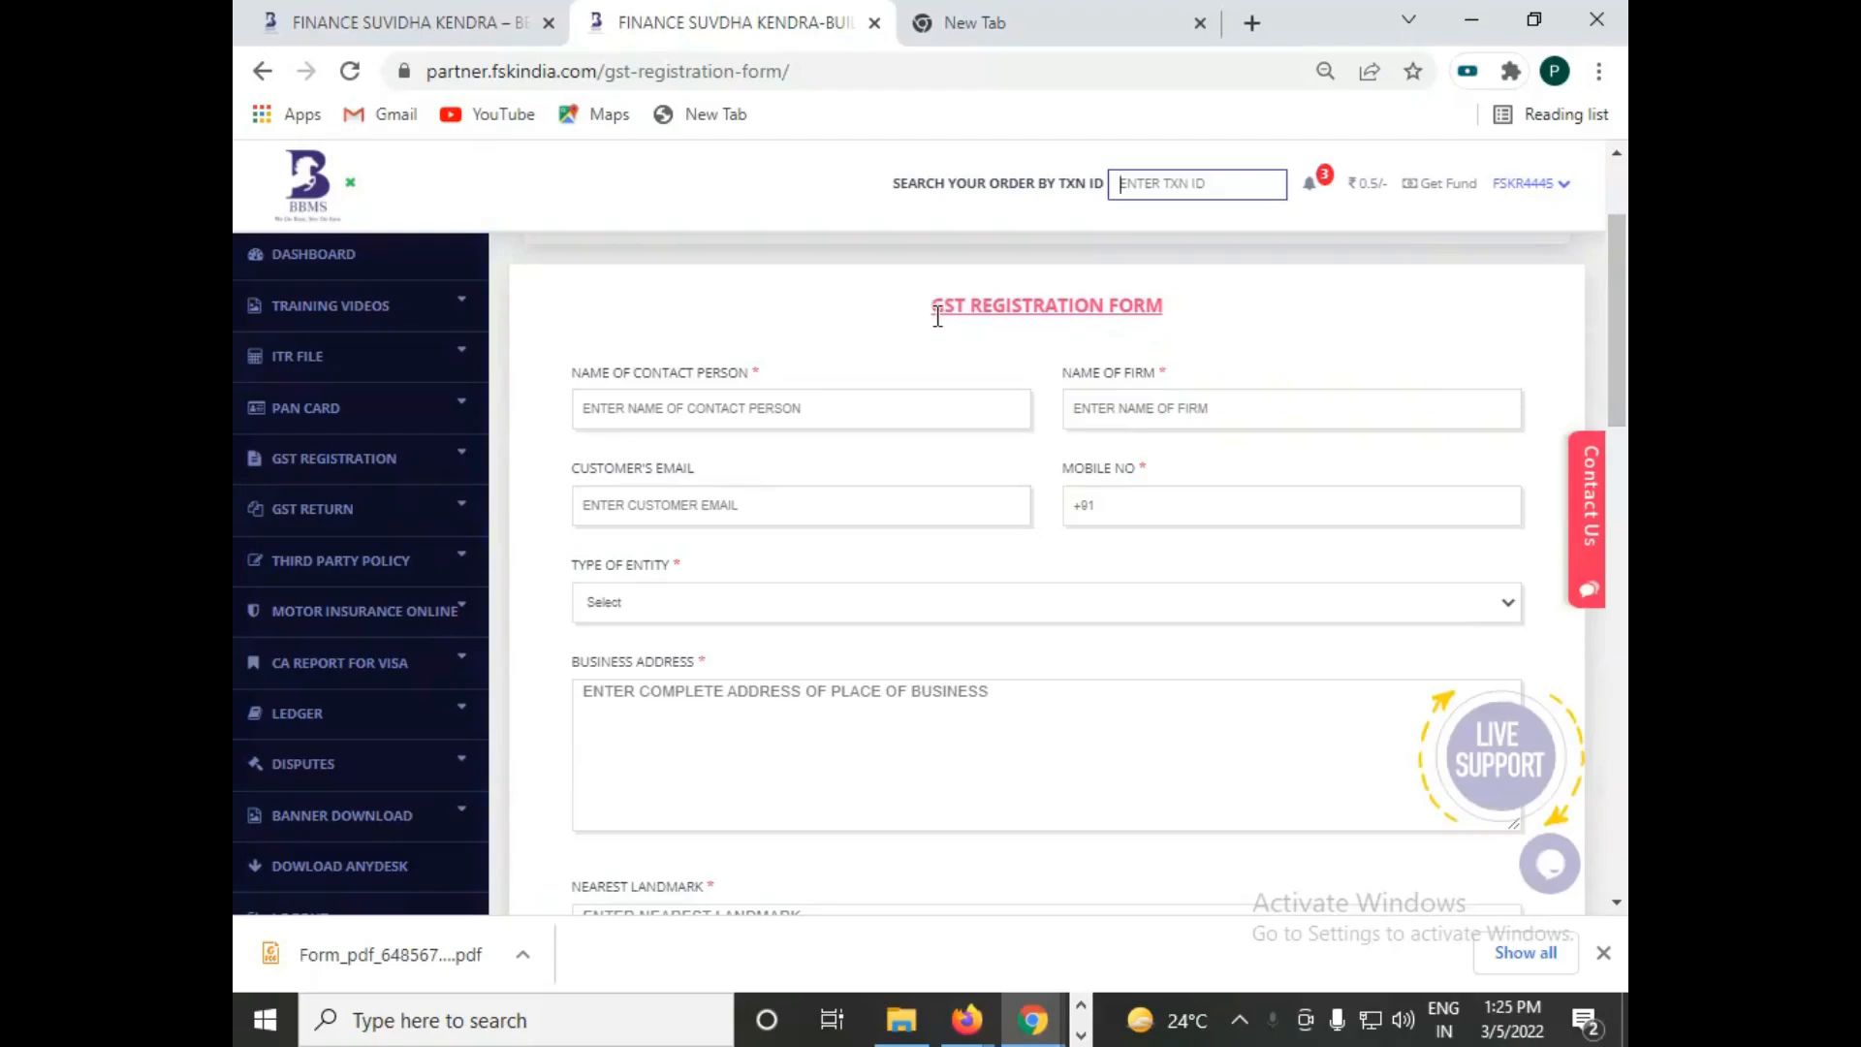
# Step: Enter the contact person's name in the GST registration form
pyautogui.moveTo(937, 312); pyautogui.dragTo(1173, 316)
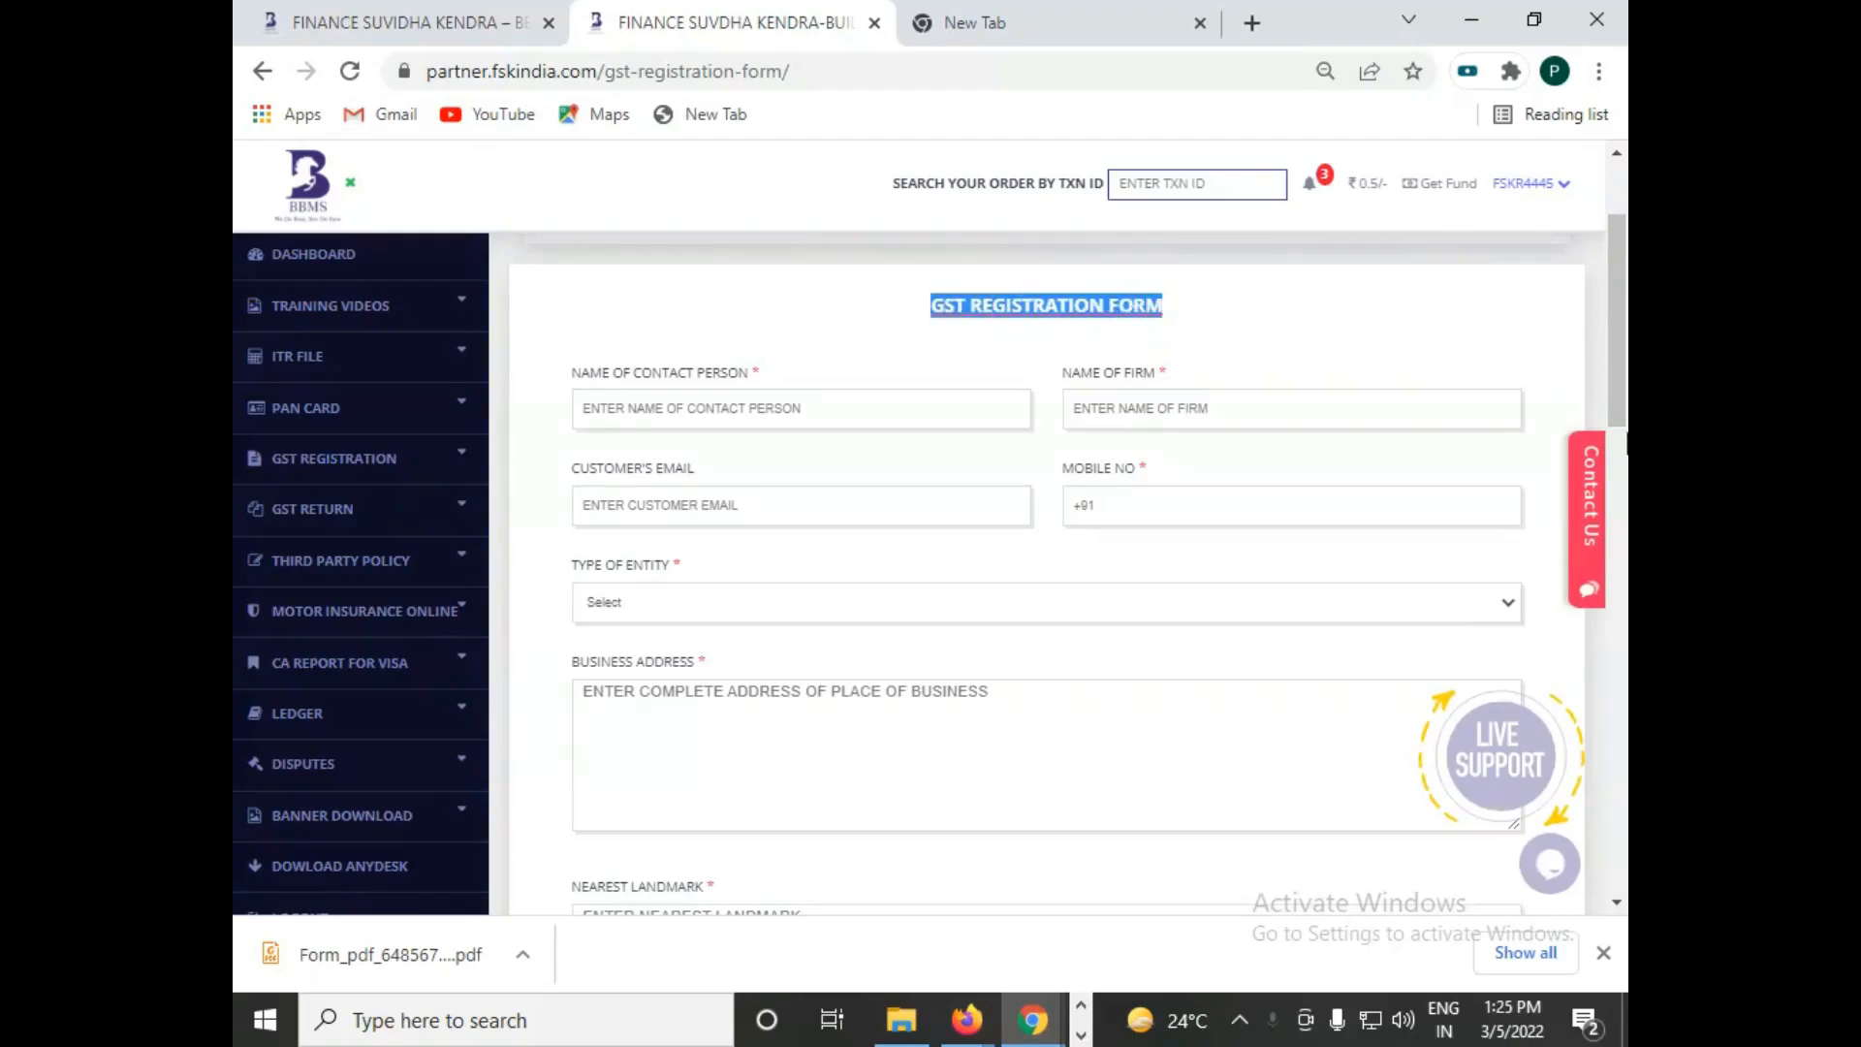
pyautogui.moveTo(1619, 410)
pyautogui.mouseDown()
pyautogui.moveTo(1620, 426)
pyautogui.moveTo(1620, 385)
pyautogui.mouseUp()
pyautogui.click(636, 492)
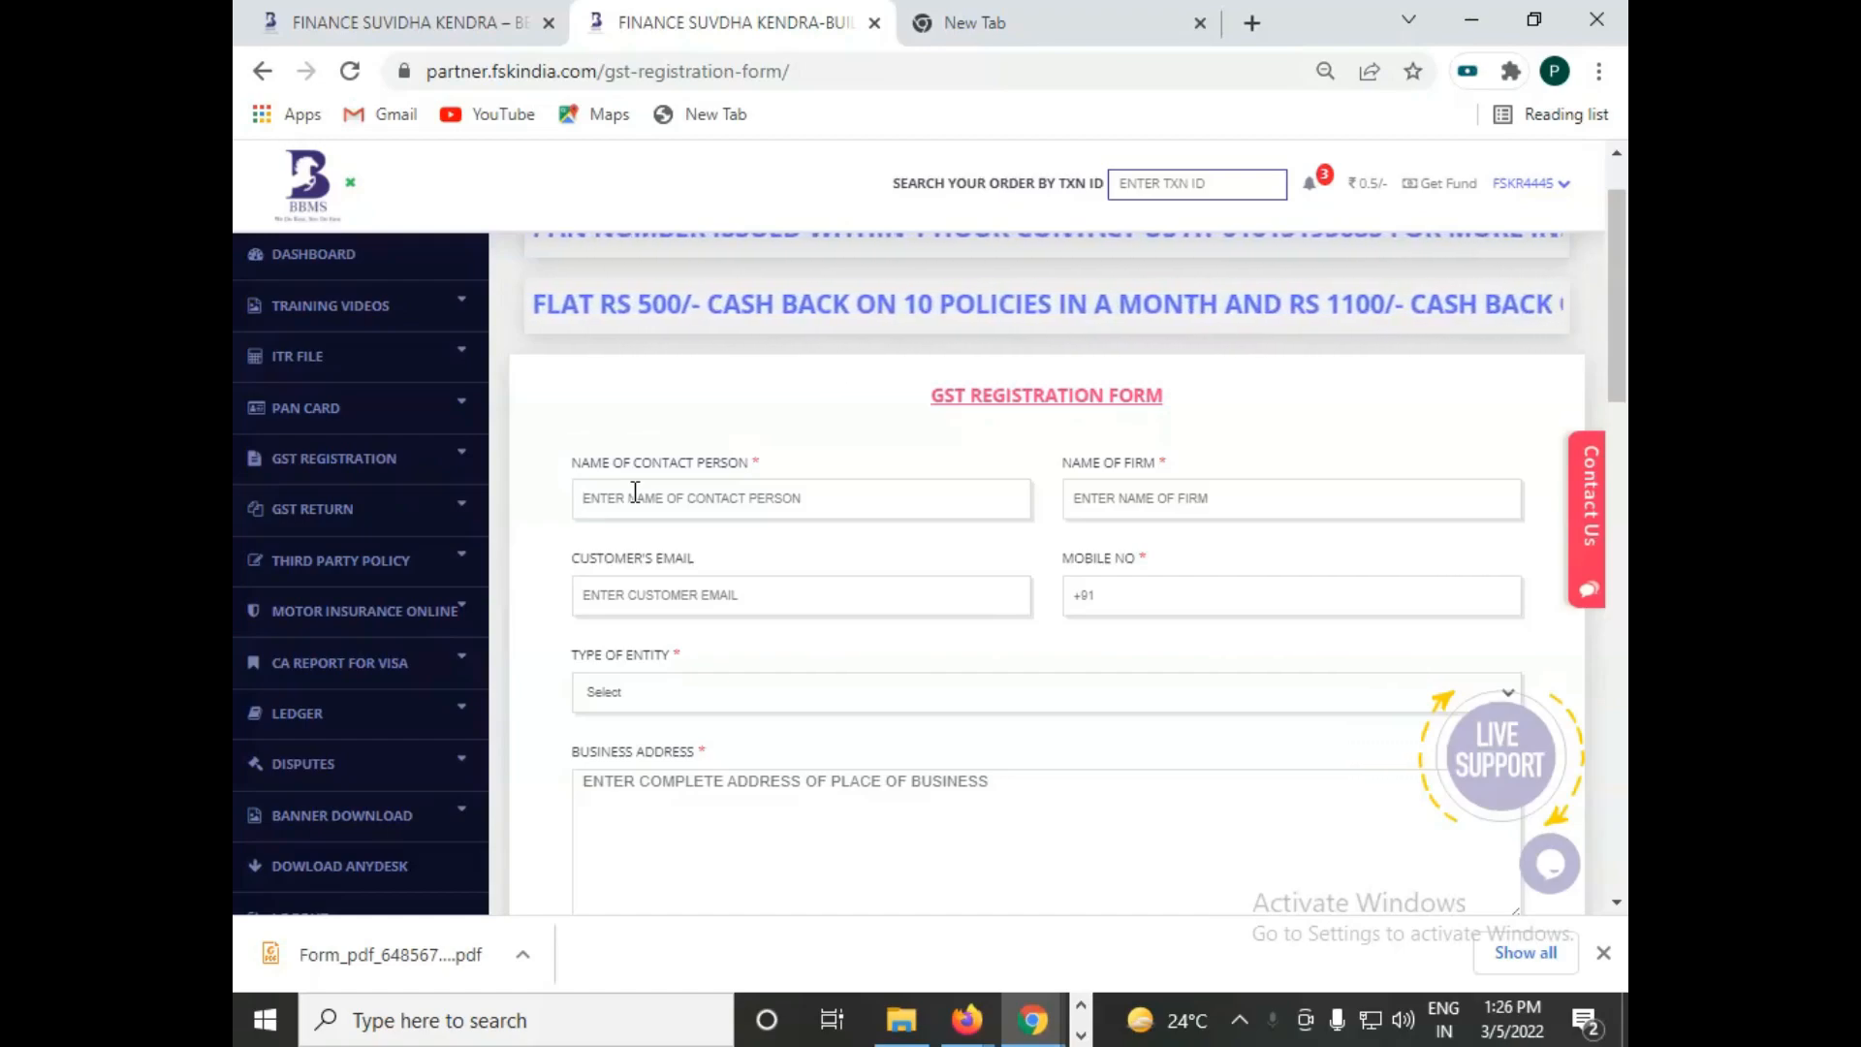
pyautogui.click(634, 492)
pyautogui.write('RAM')
pyautogui.press('Tab')
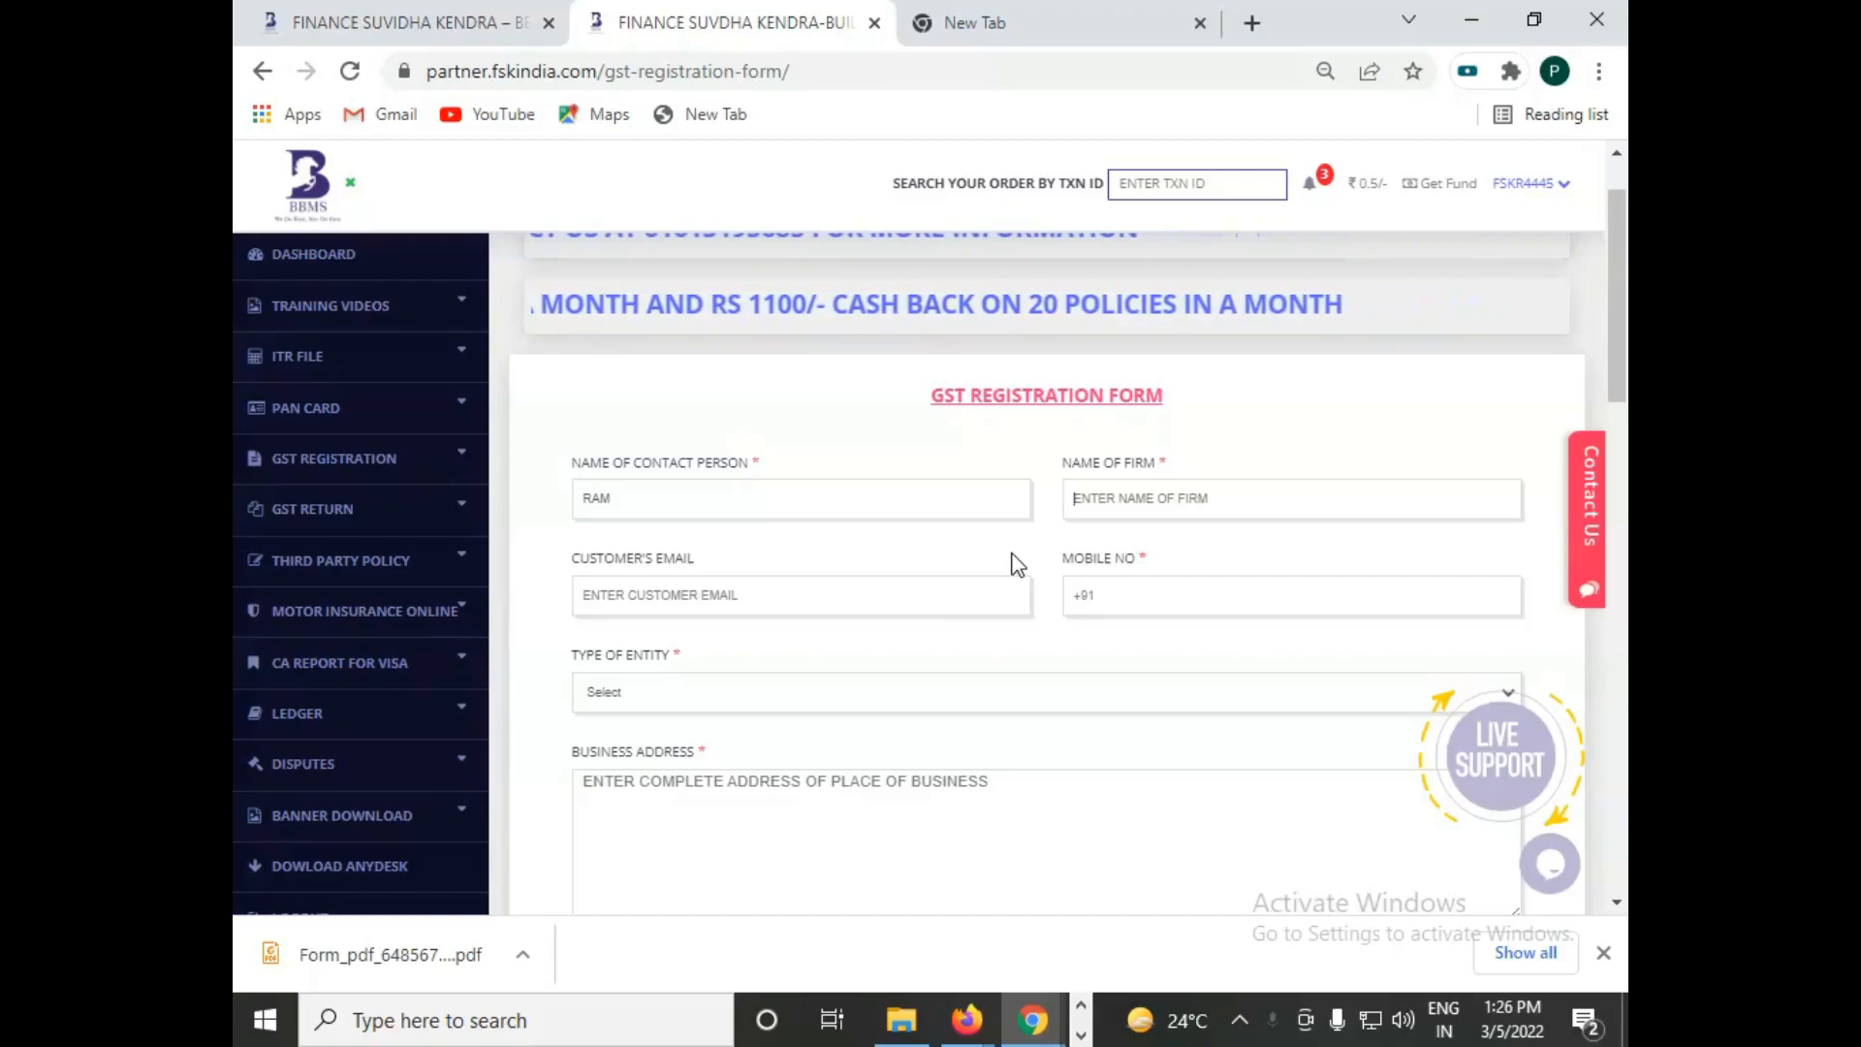
pyautogui.click(906, 595)
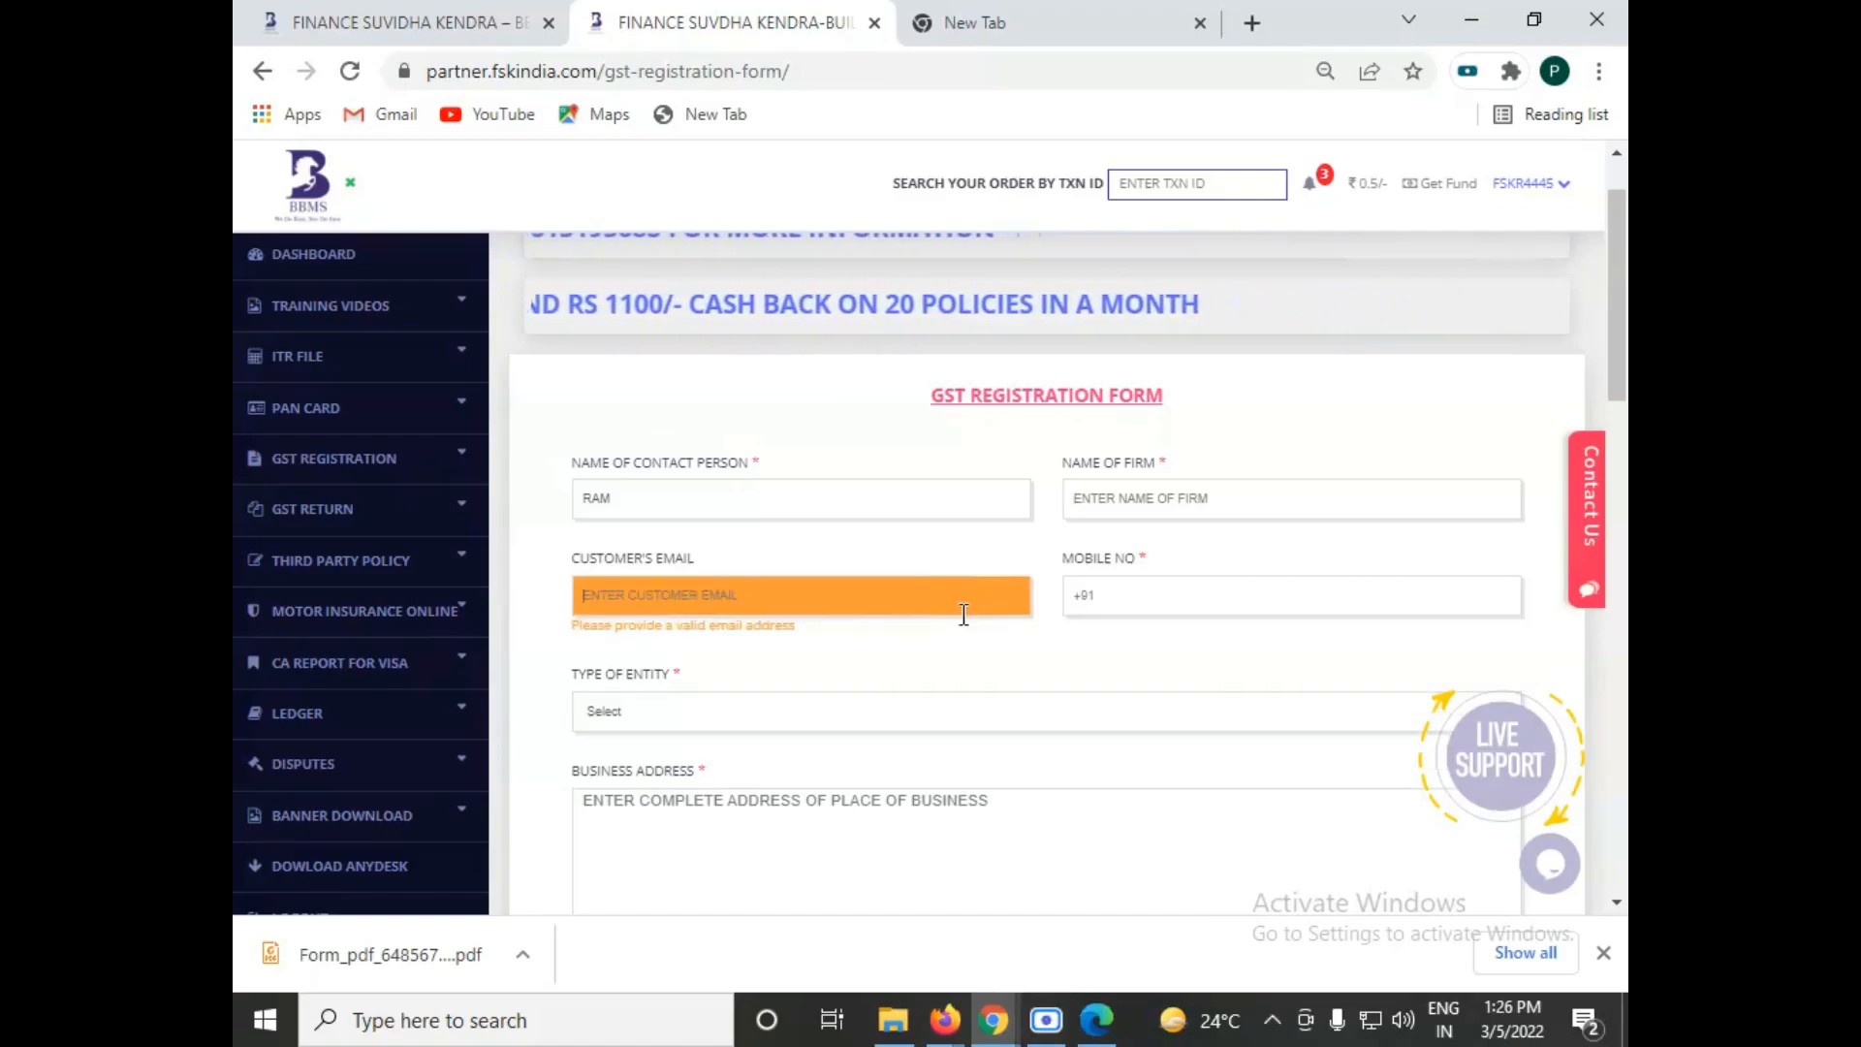
pyautogui.press('Tab')
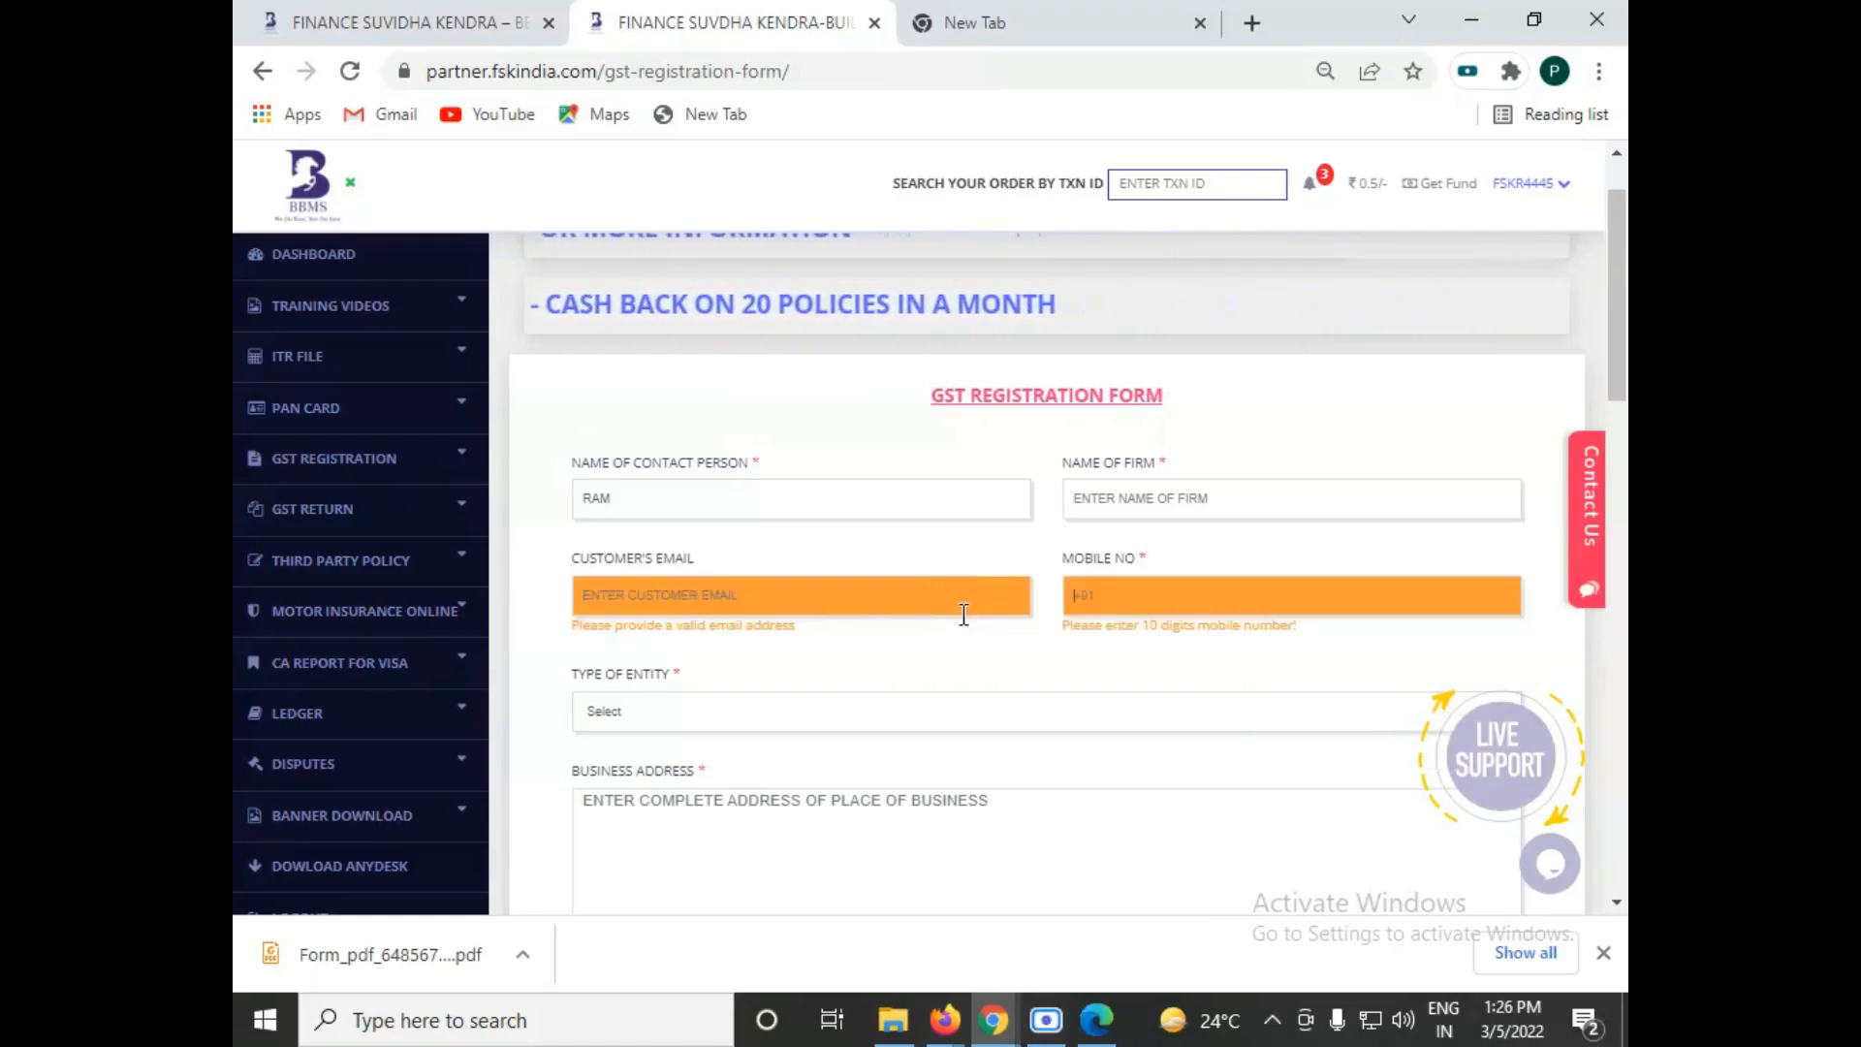
# Step: Set the type of entity to Proprietorship
pyautogui.scroll(-1, 963, 614)
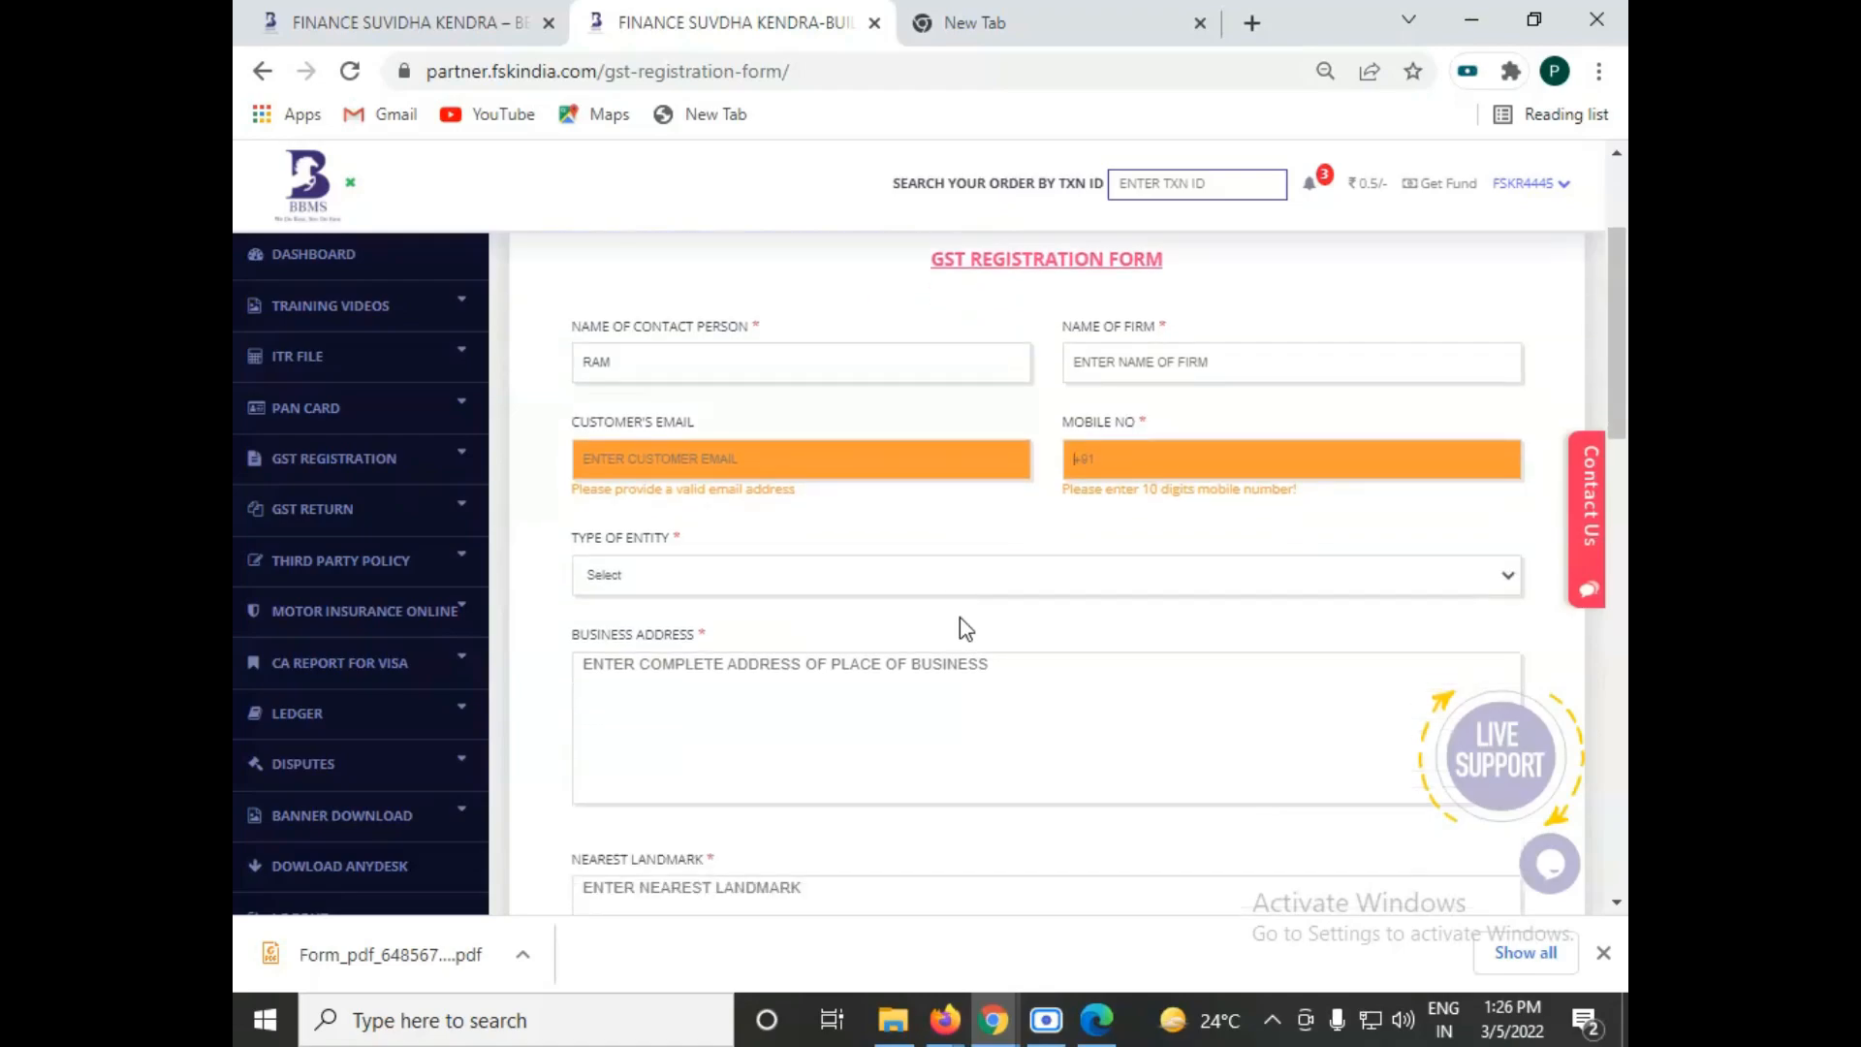
pyautogui.click(648, 582)
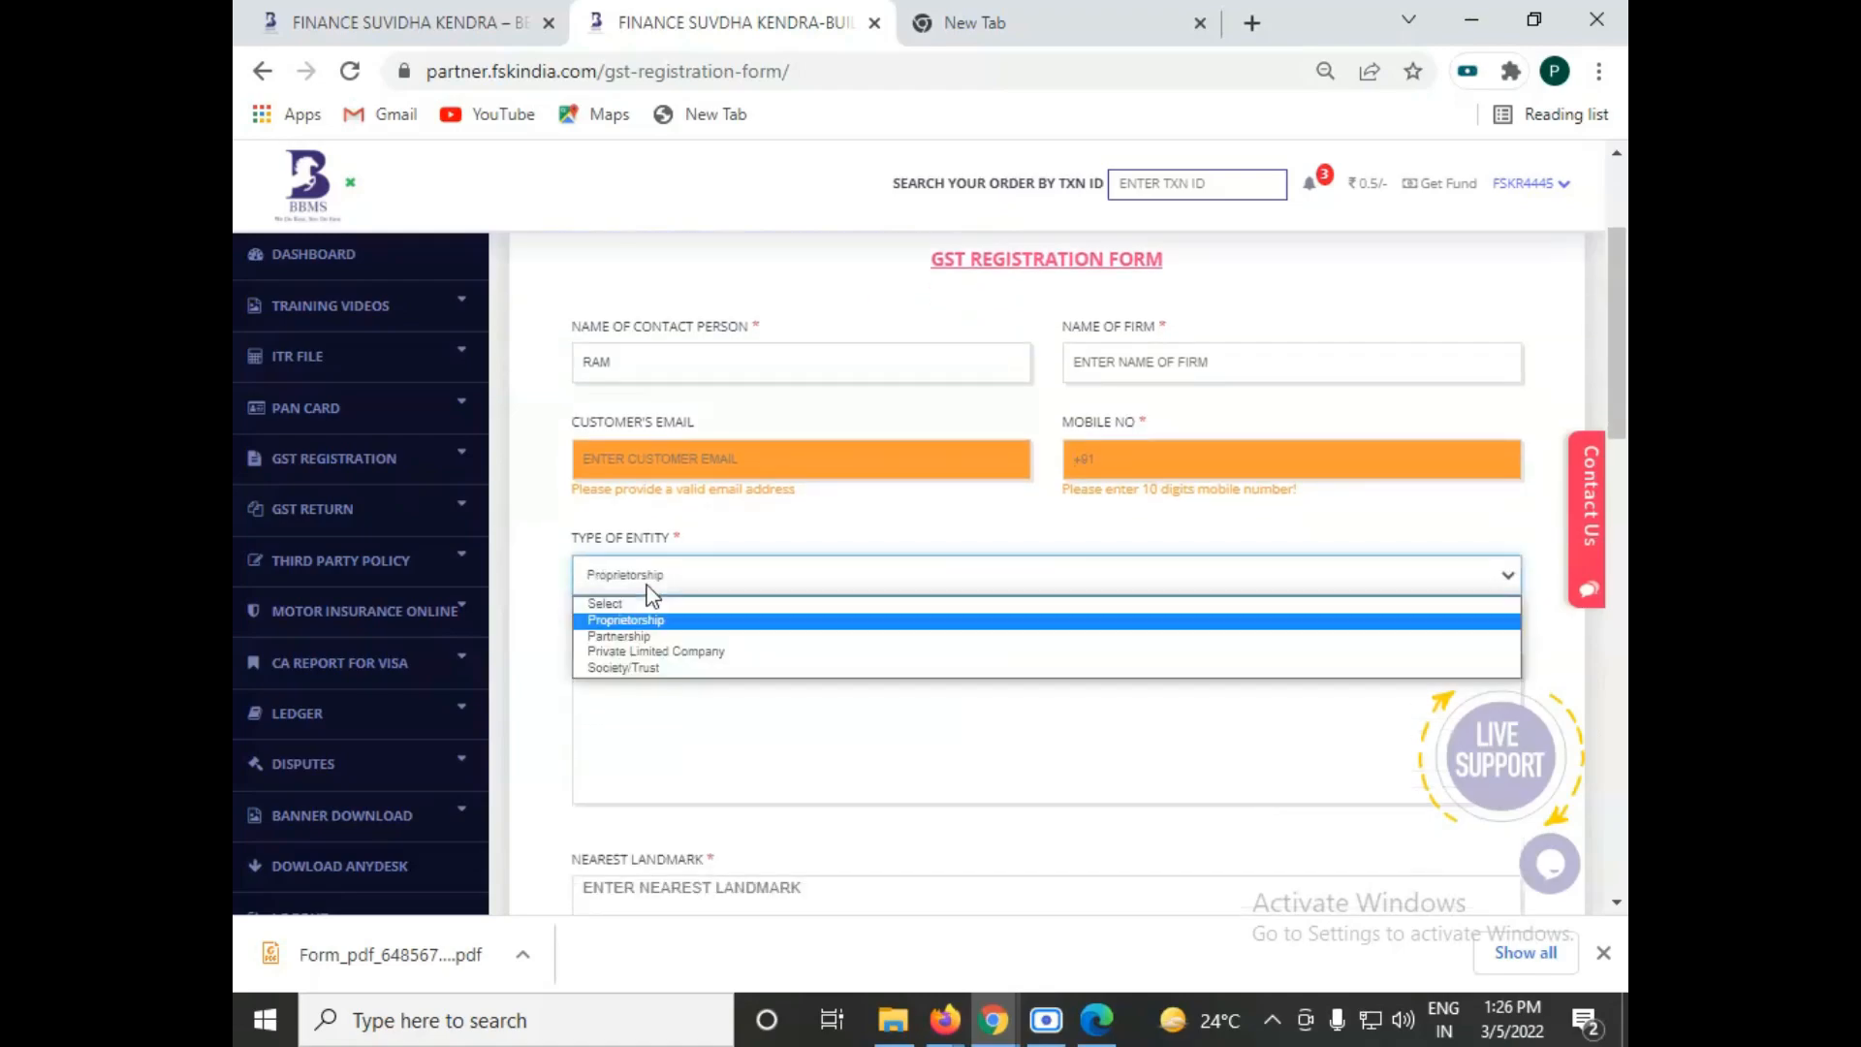
pyautogui.click(642, 637)
pyautogui.click(630, 576)
pyautogui.click(650, 626)
# Step: Enter "IMMIGRATIONS SERVICES, RETAIL SALE OF CLOTHES" as the nature of business activity
pyautogui.scroll(-3, 652, 631)
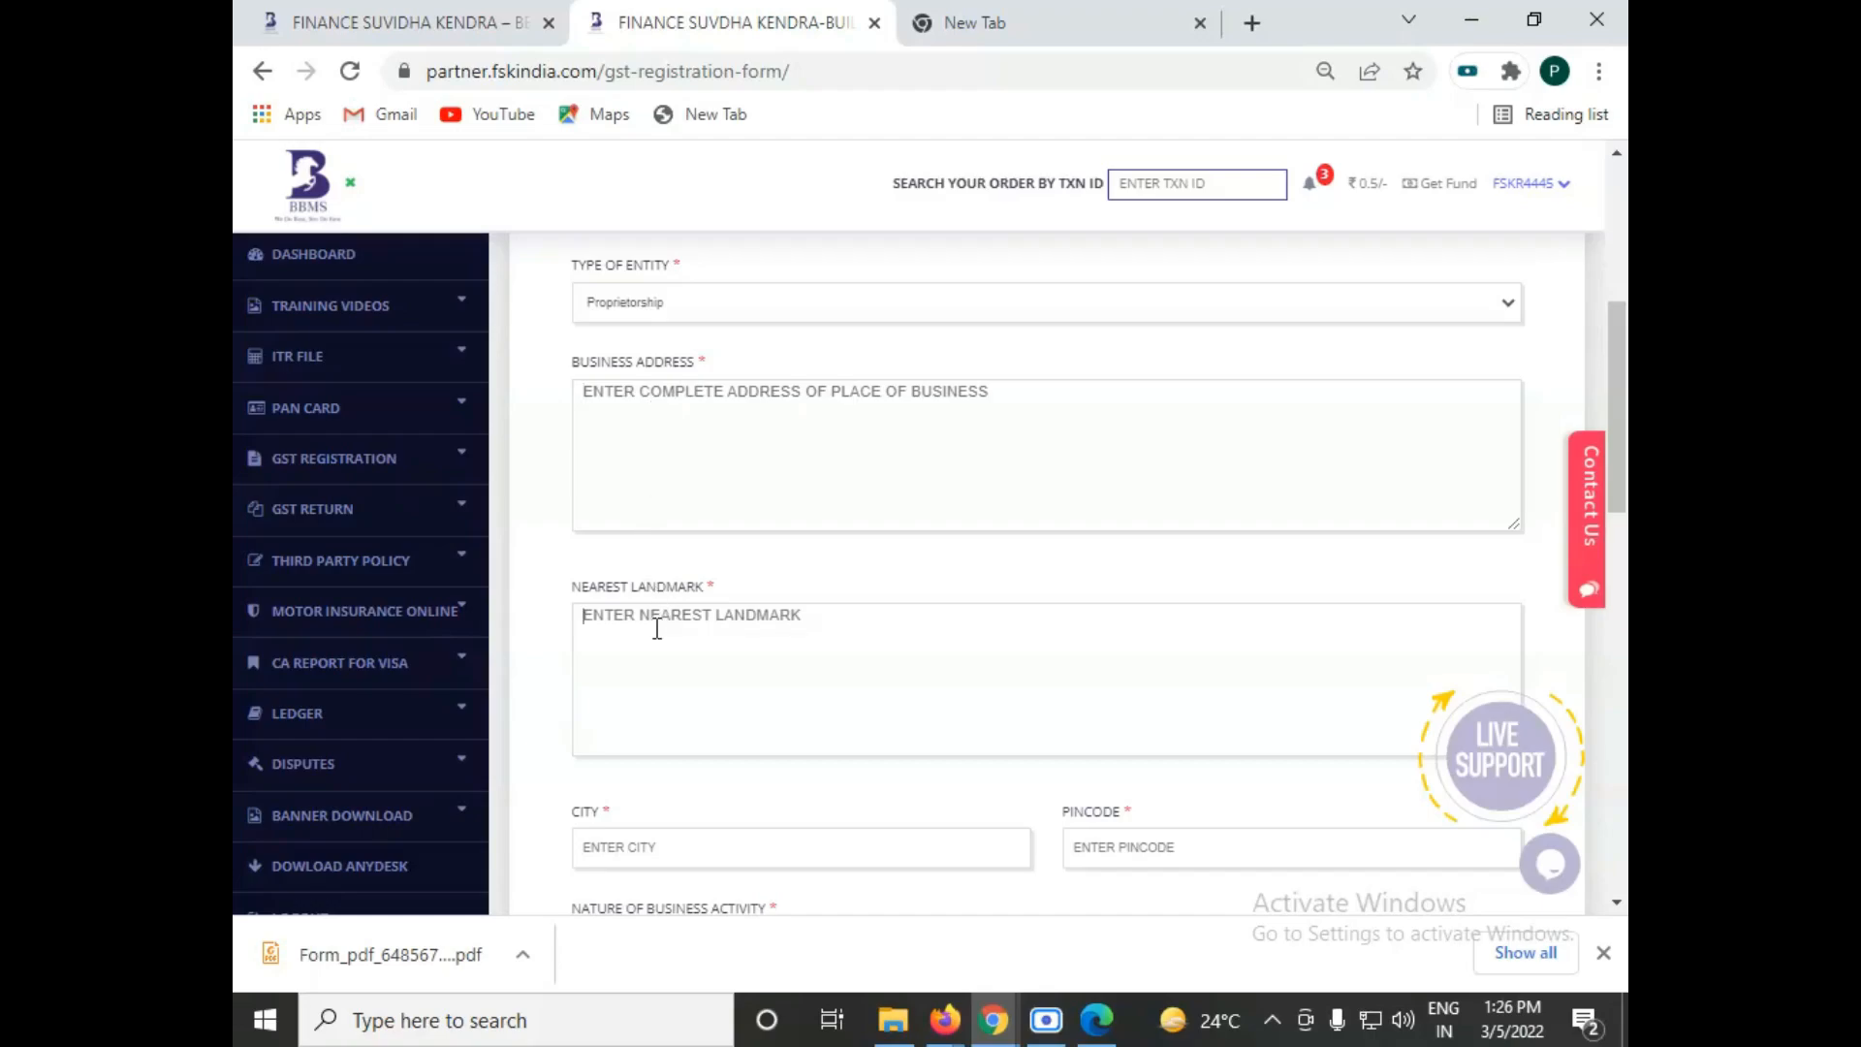
pyautogui.scroll(-1, 669, 708)
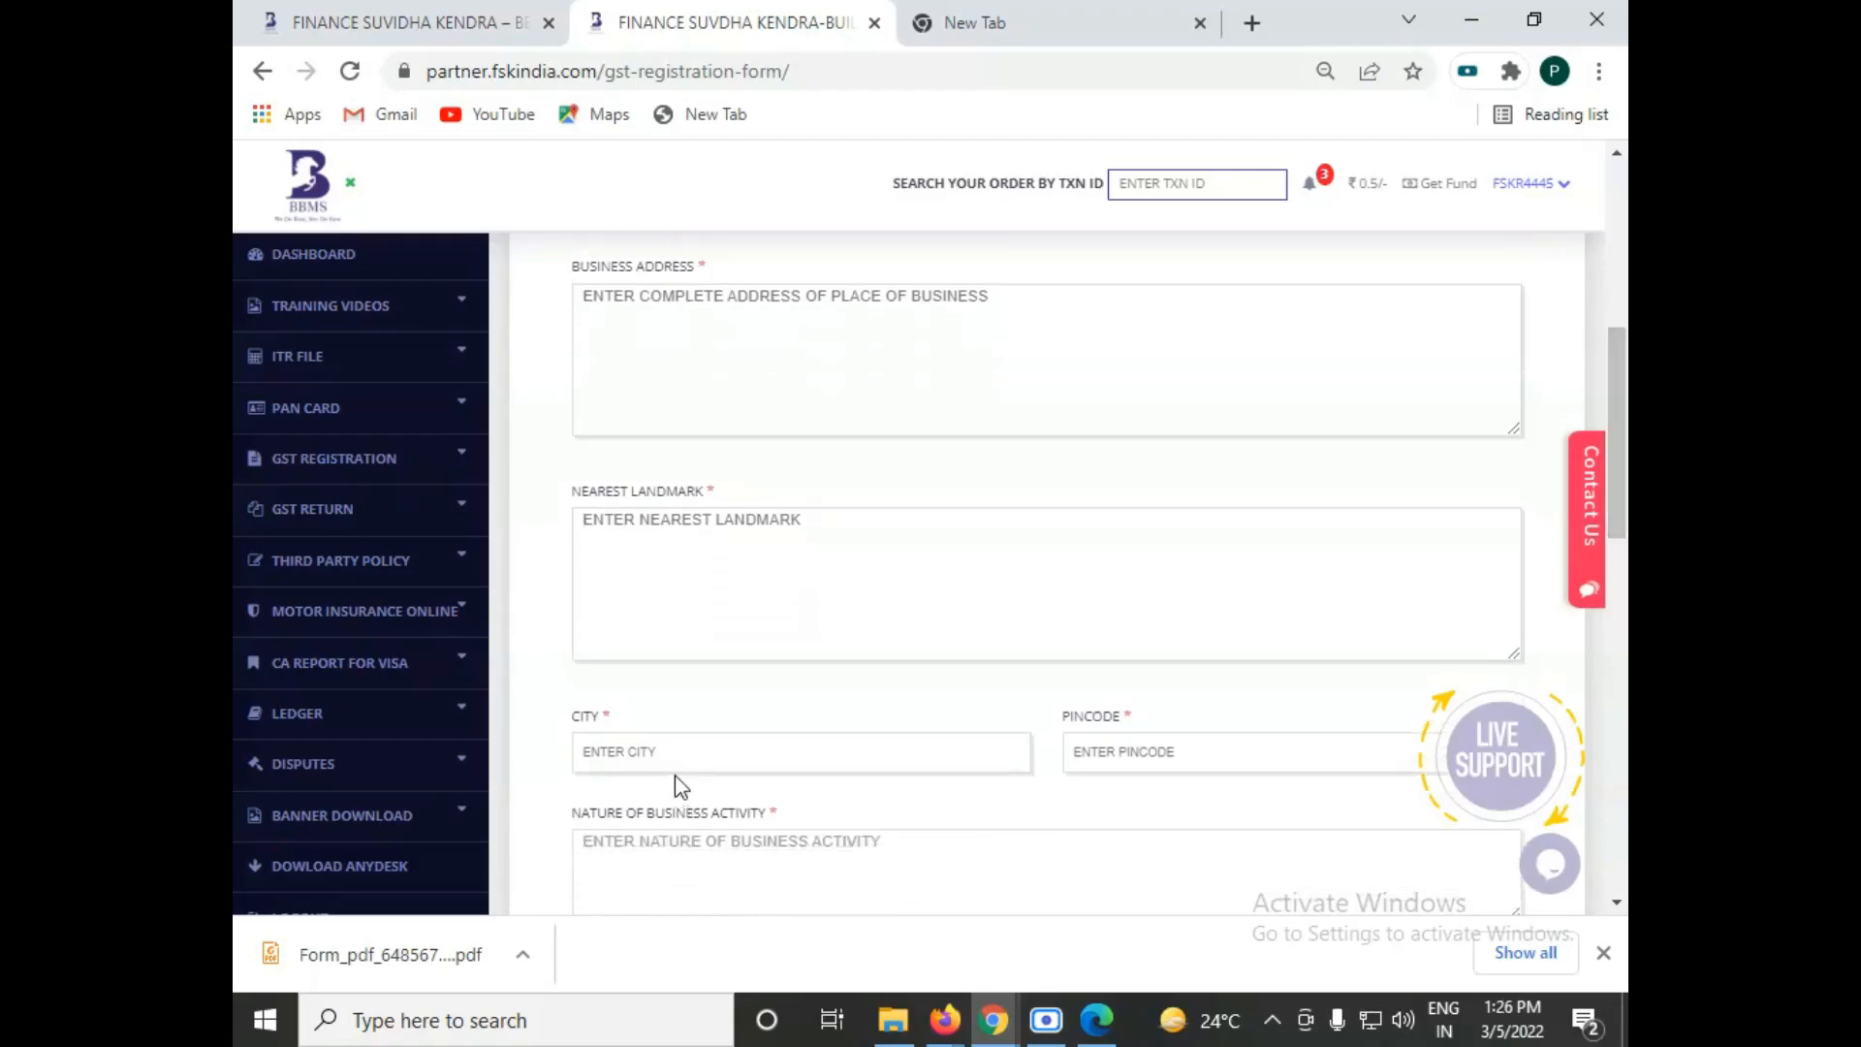
pyautogui.scroll(-1, 1176, 735)
pyautogui.scroll(1, 980, 636)
pyautogui.click(1067, 658)
pyautogui.scroll(-2, 1125, 710)
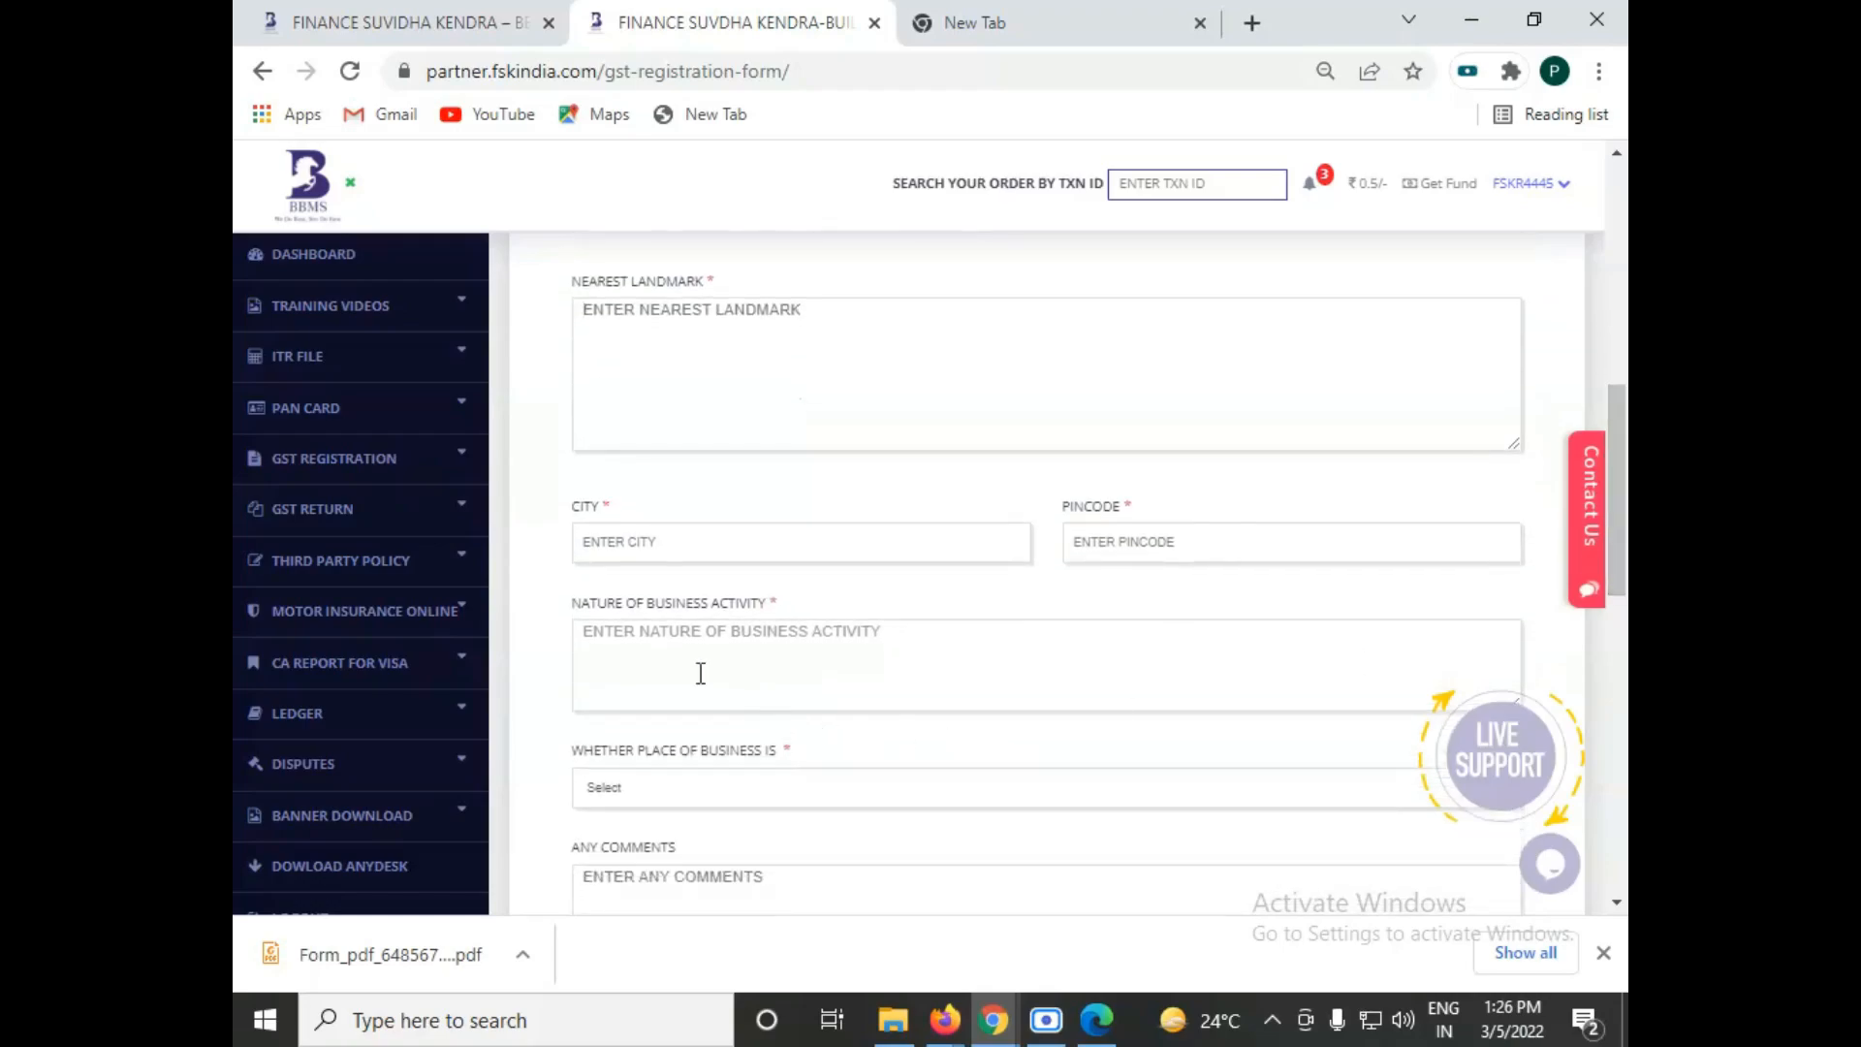
pyautogui.click(597, 650)
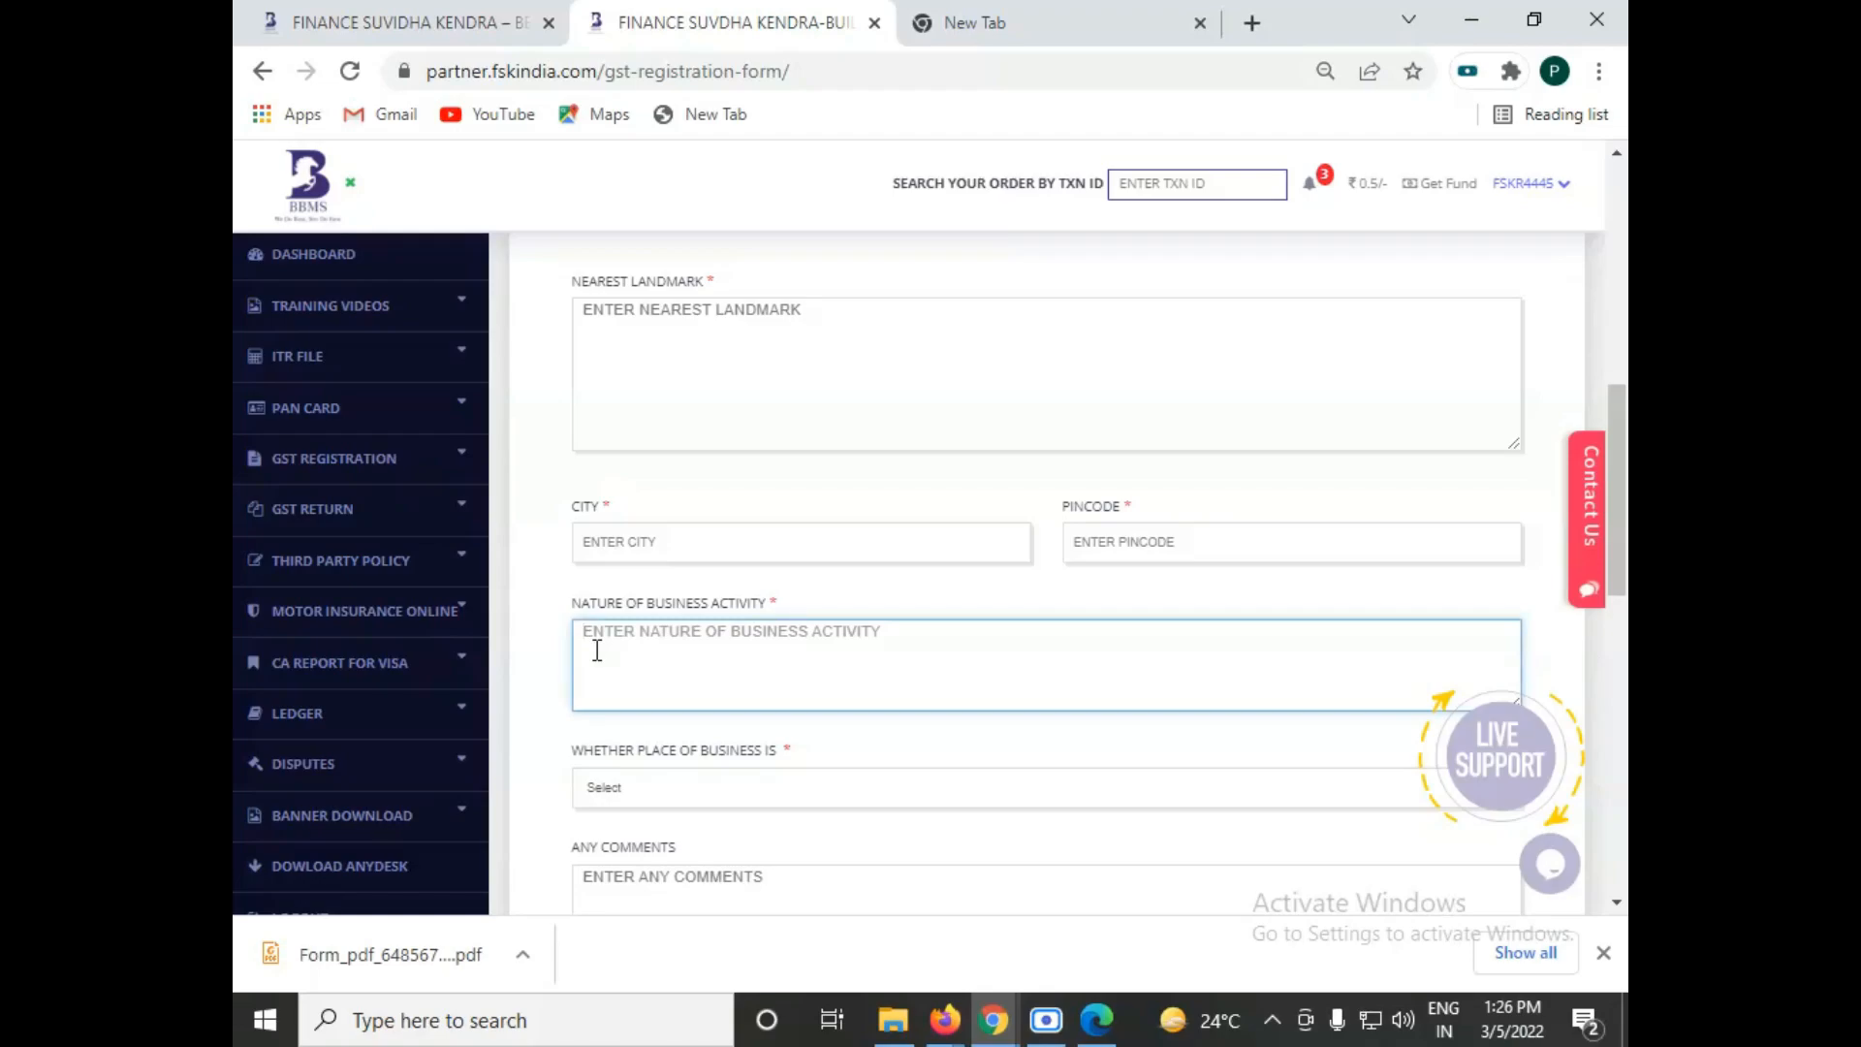
pyautogui.write('IMM')
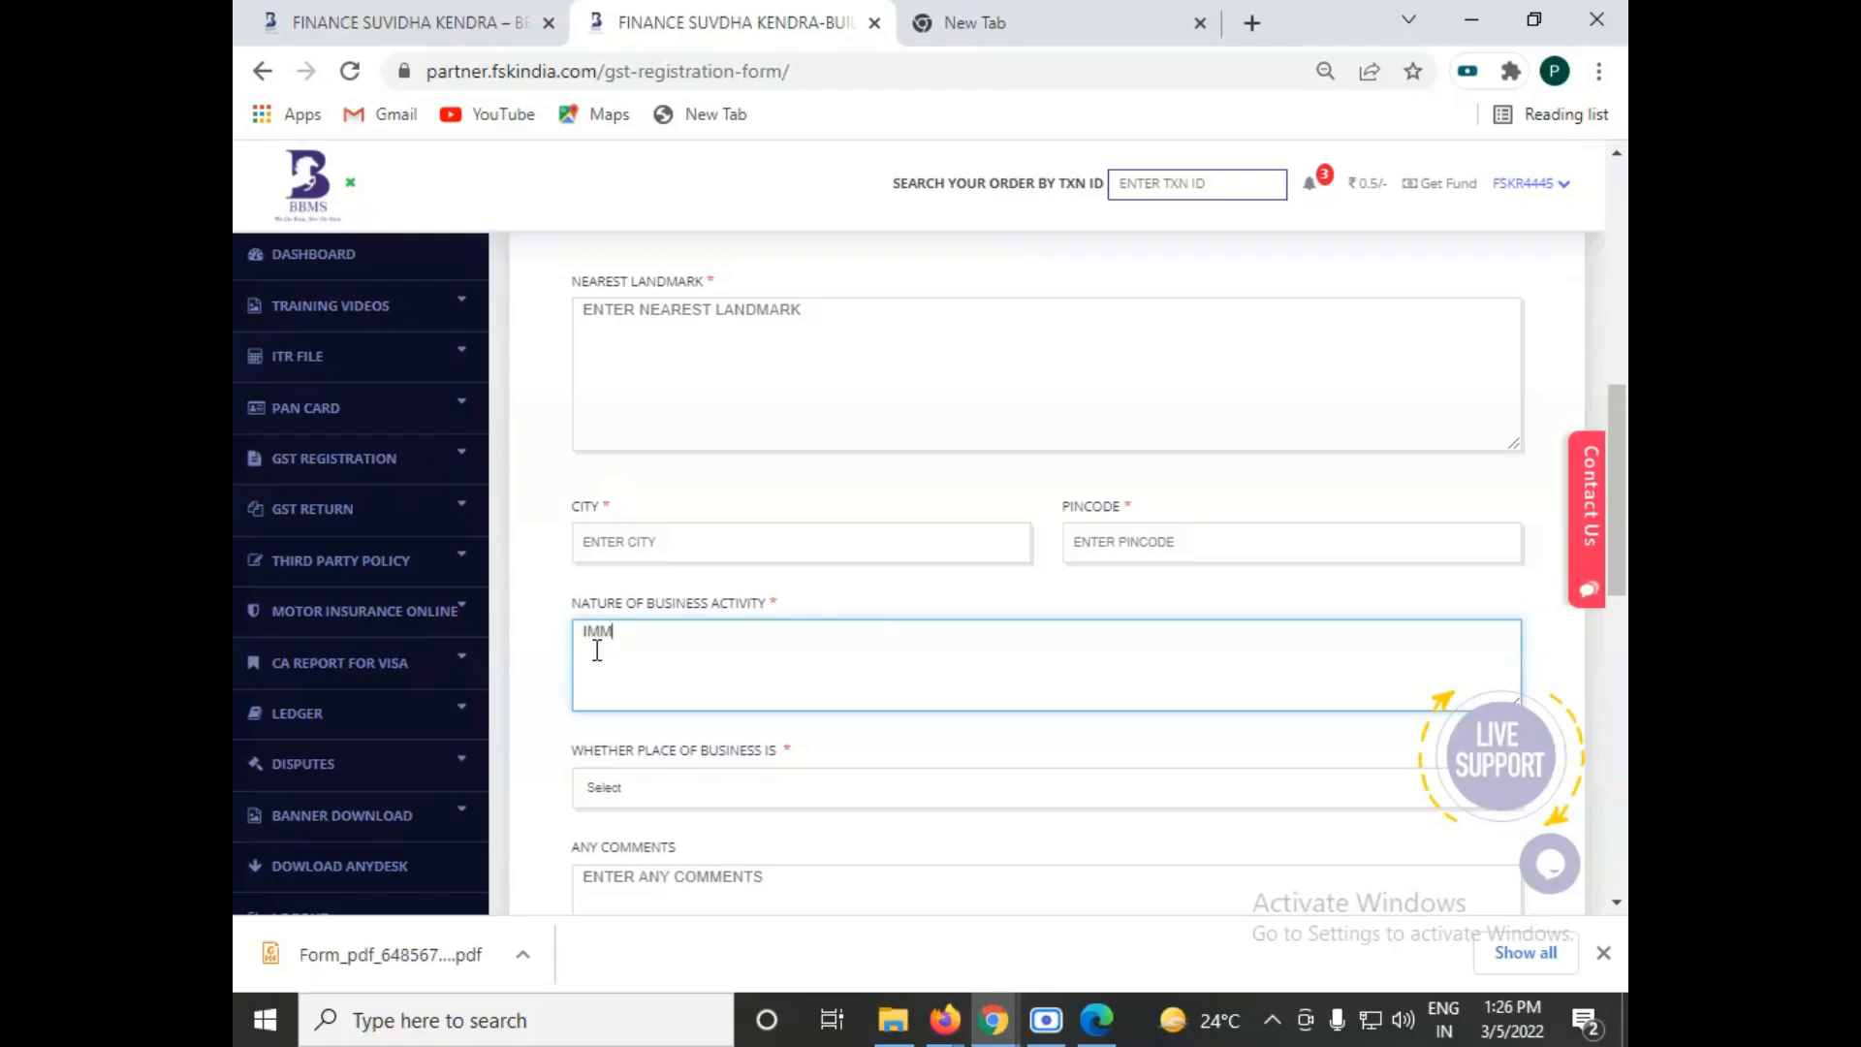
pyautogui.write('IGRATIONS SERVICES, RETAIL ')
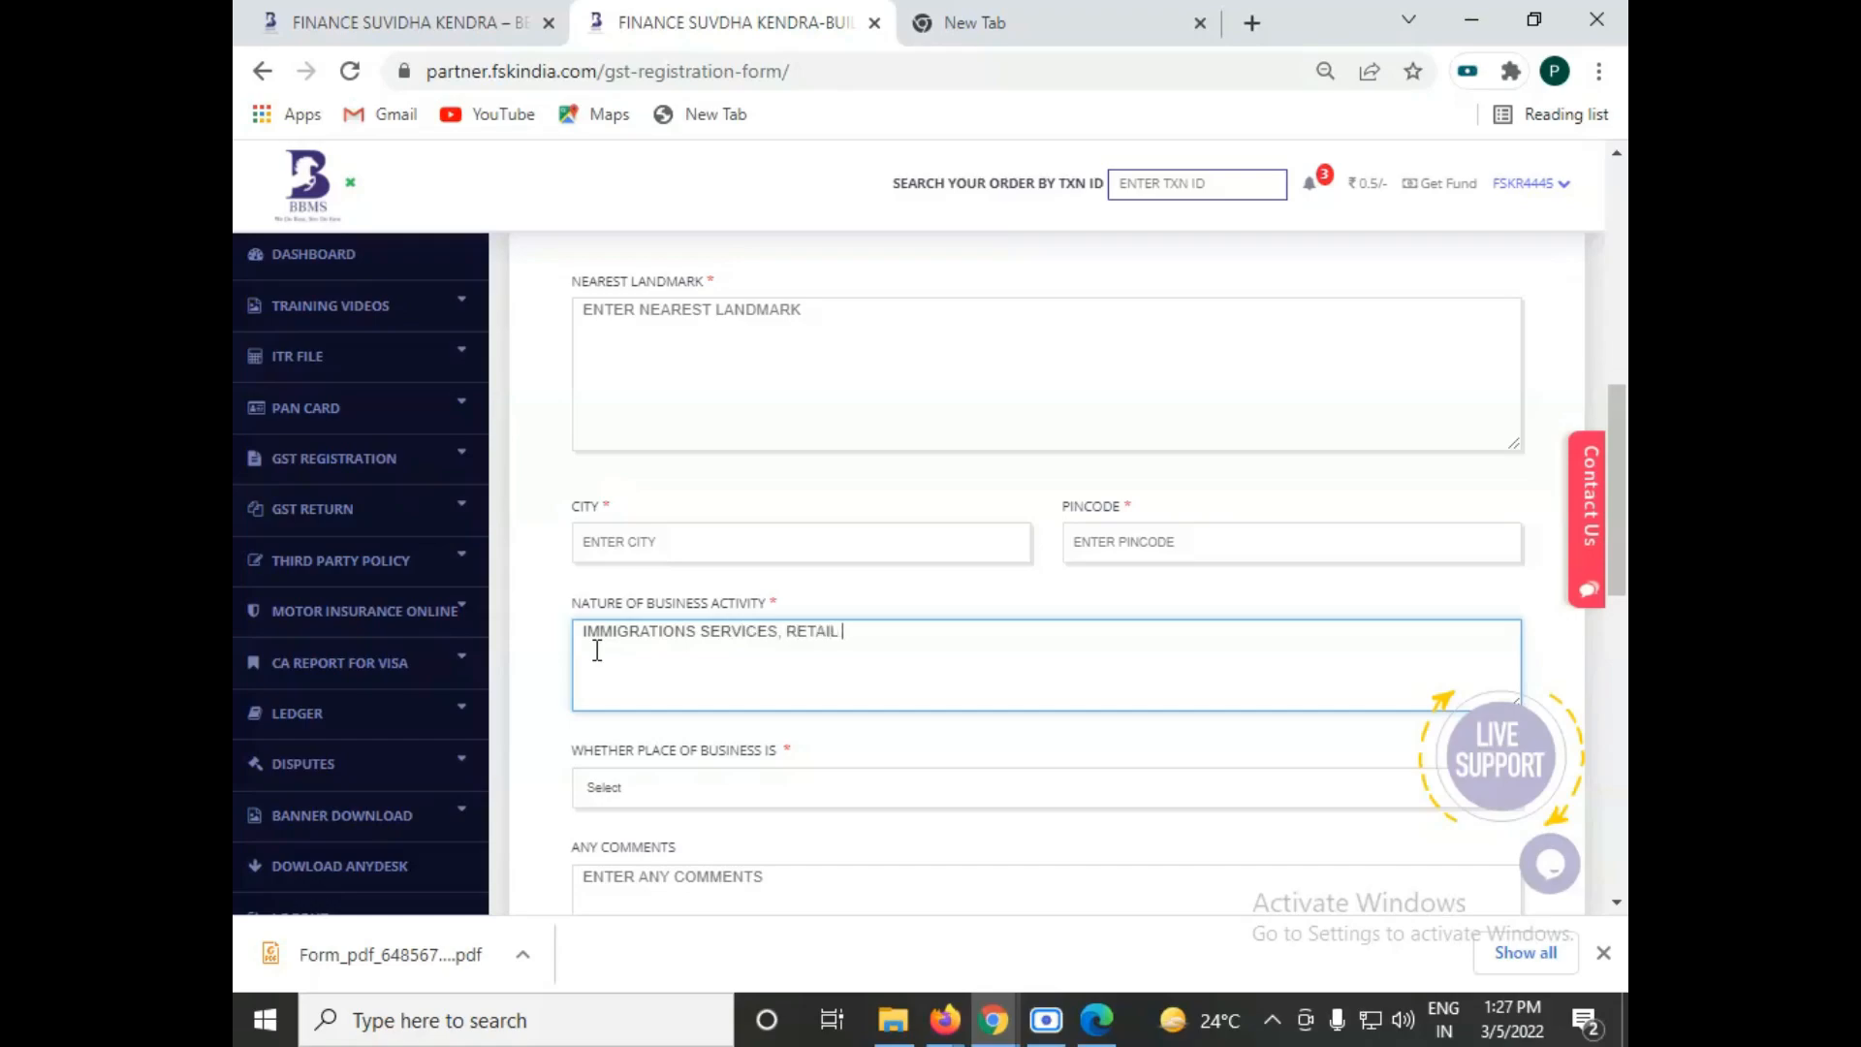
pyautogui.write('SALE OF CLOTHES')
# Step: Set the place of business to Self Owned and review the documents required for that selection
pyautogui.scroll(-3, 1616, 504)
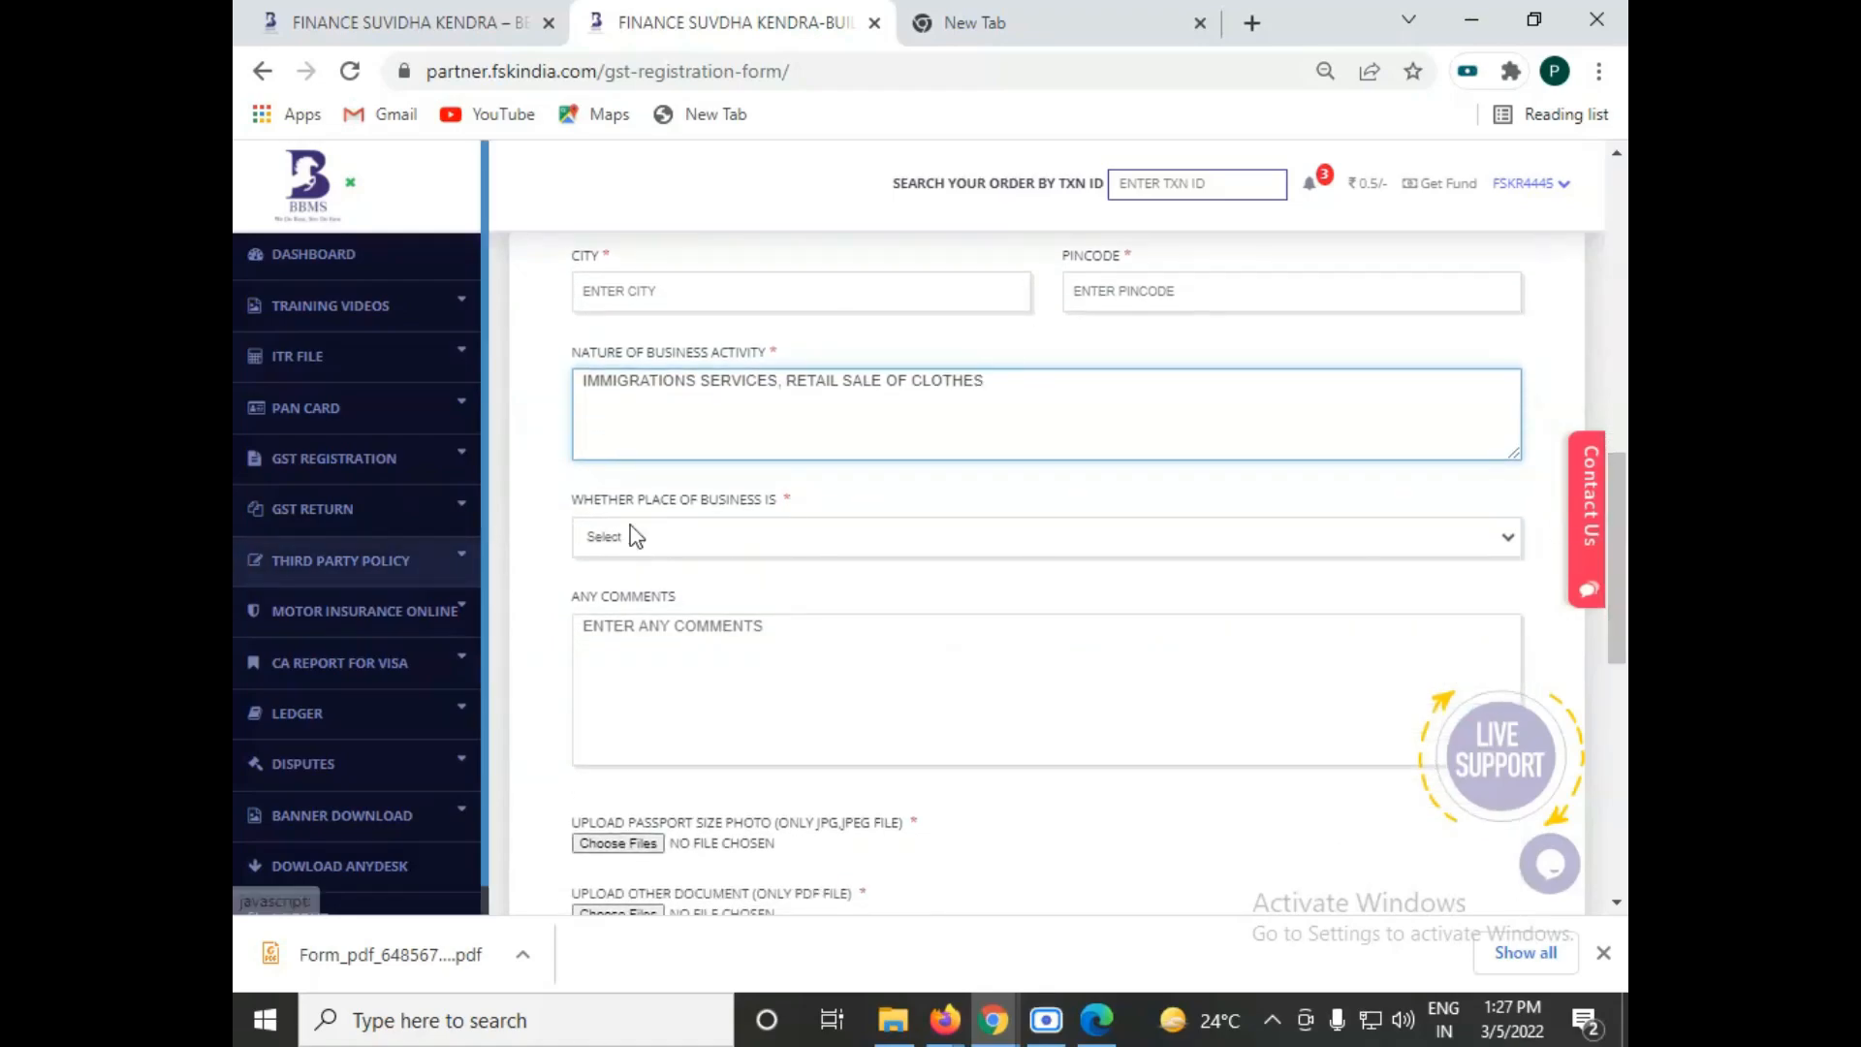
pyautogui.click(657, 540)
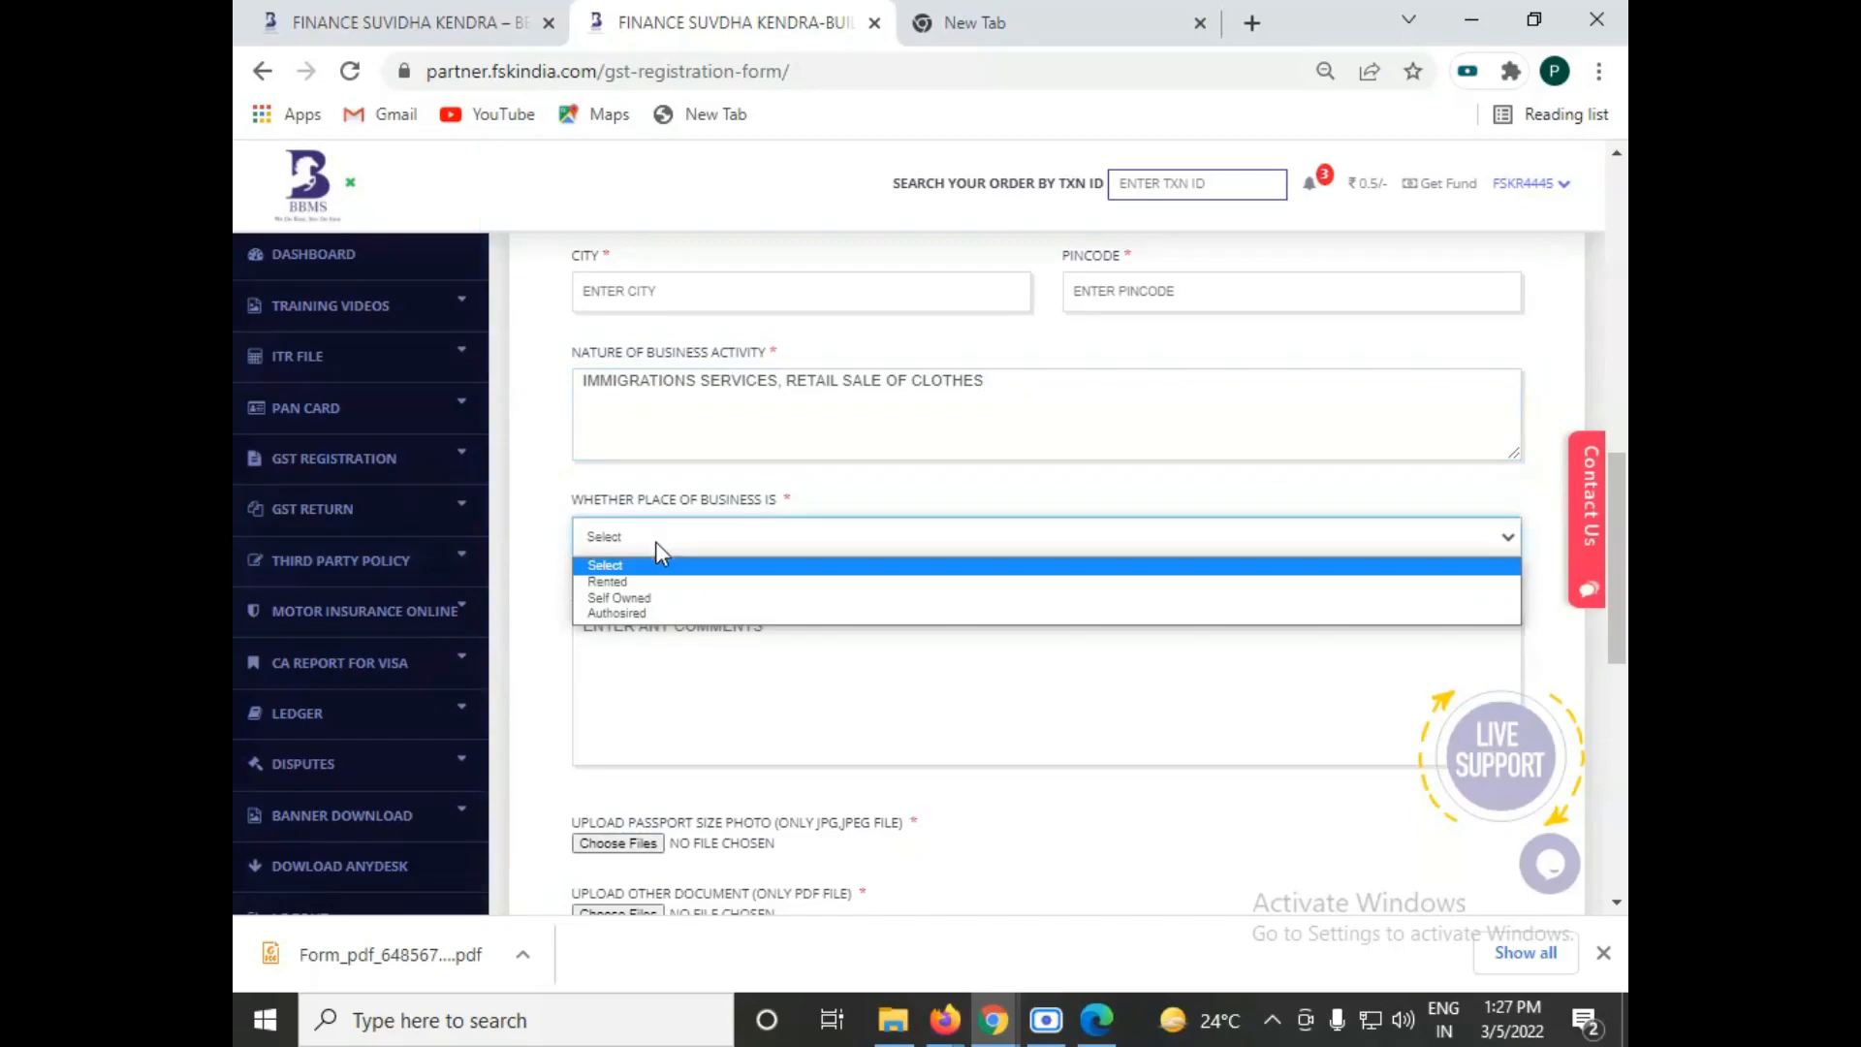
pyautogui.click(665, 550)
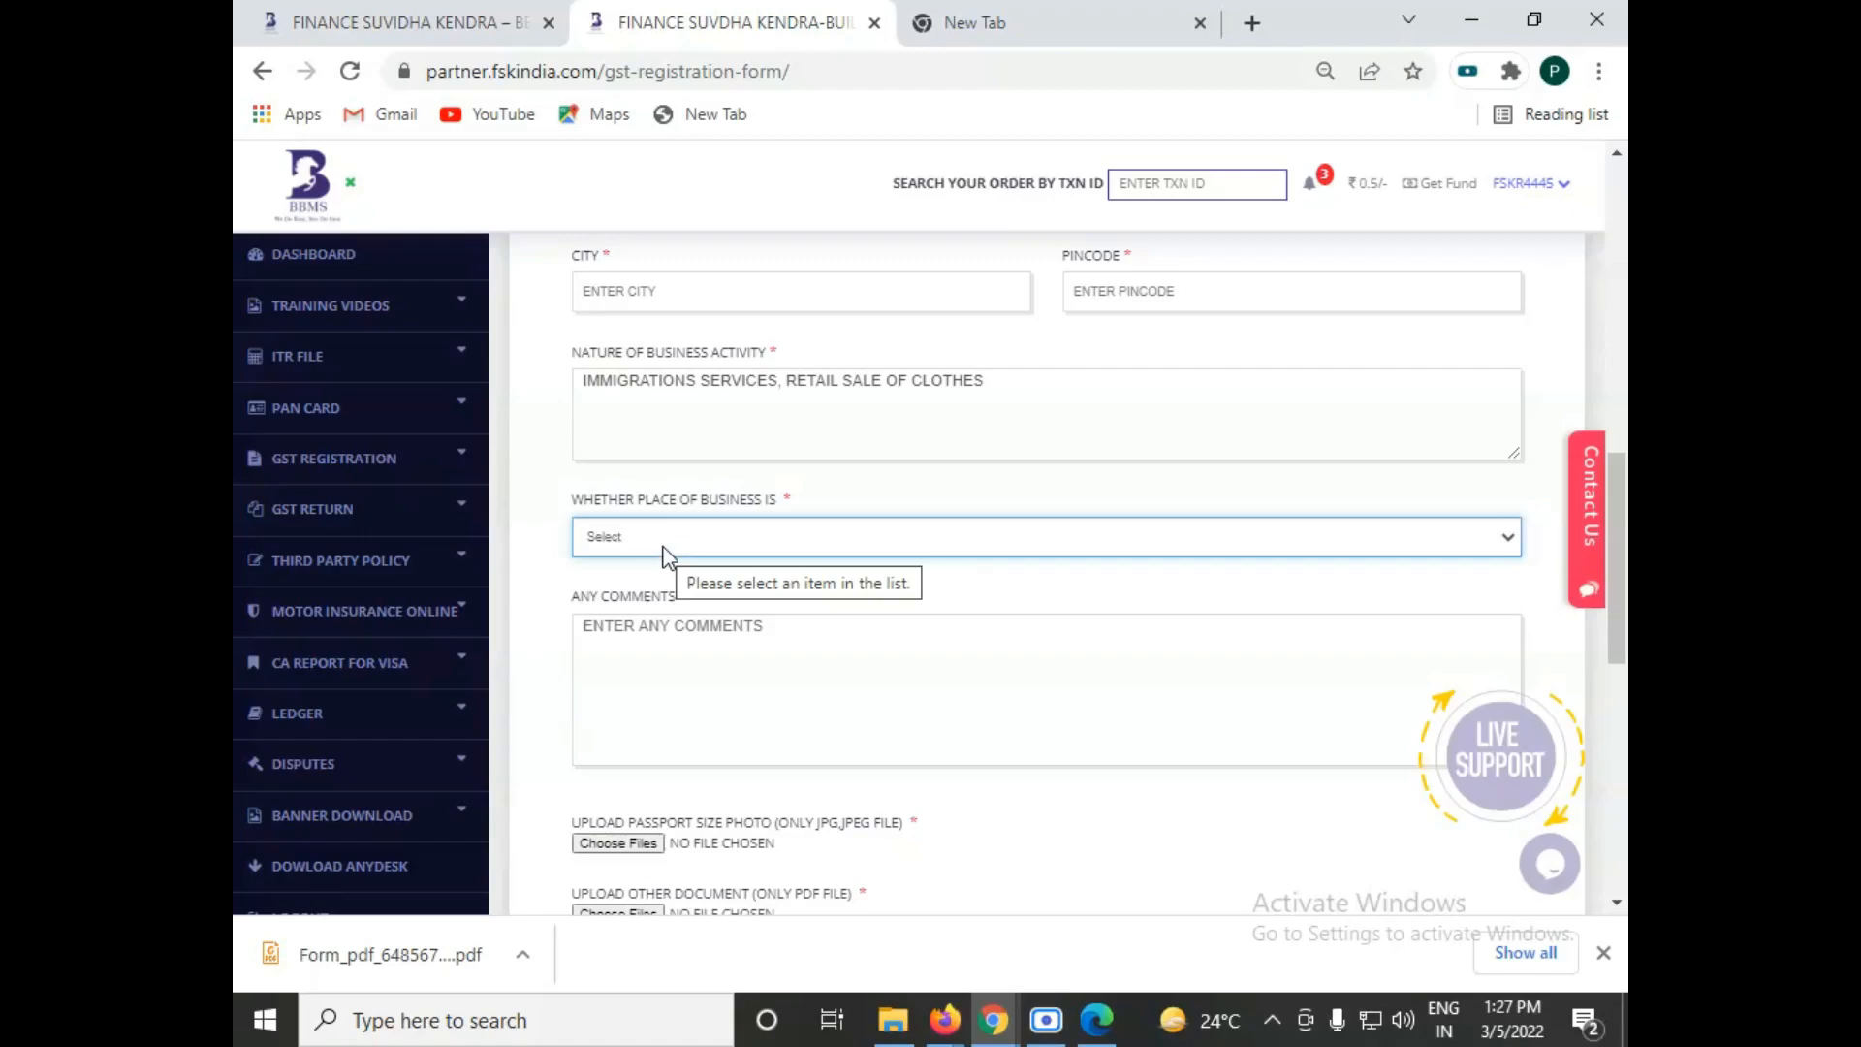
pyautogui.click(663, 547)
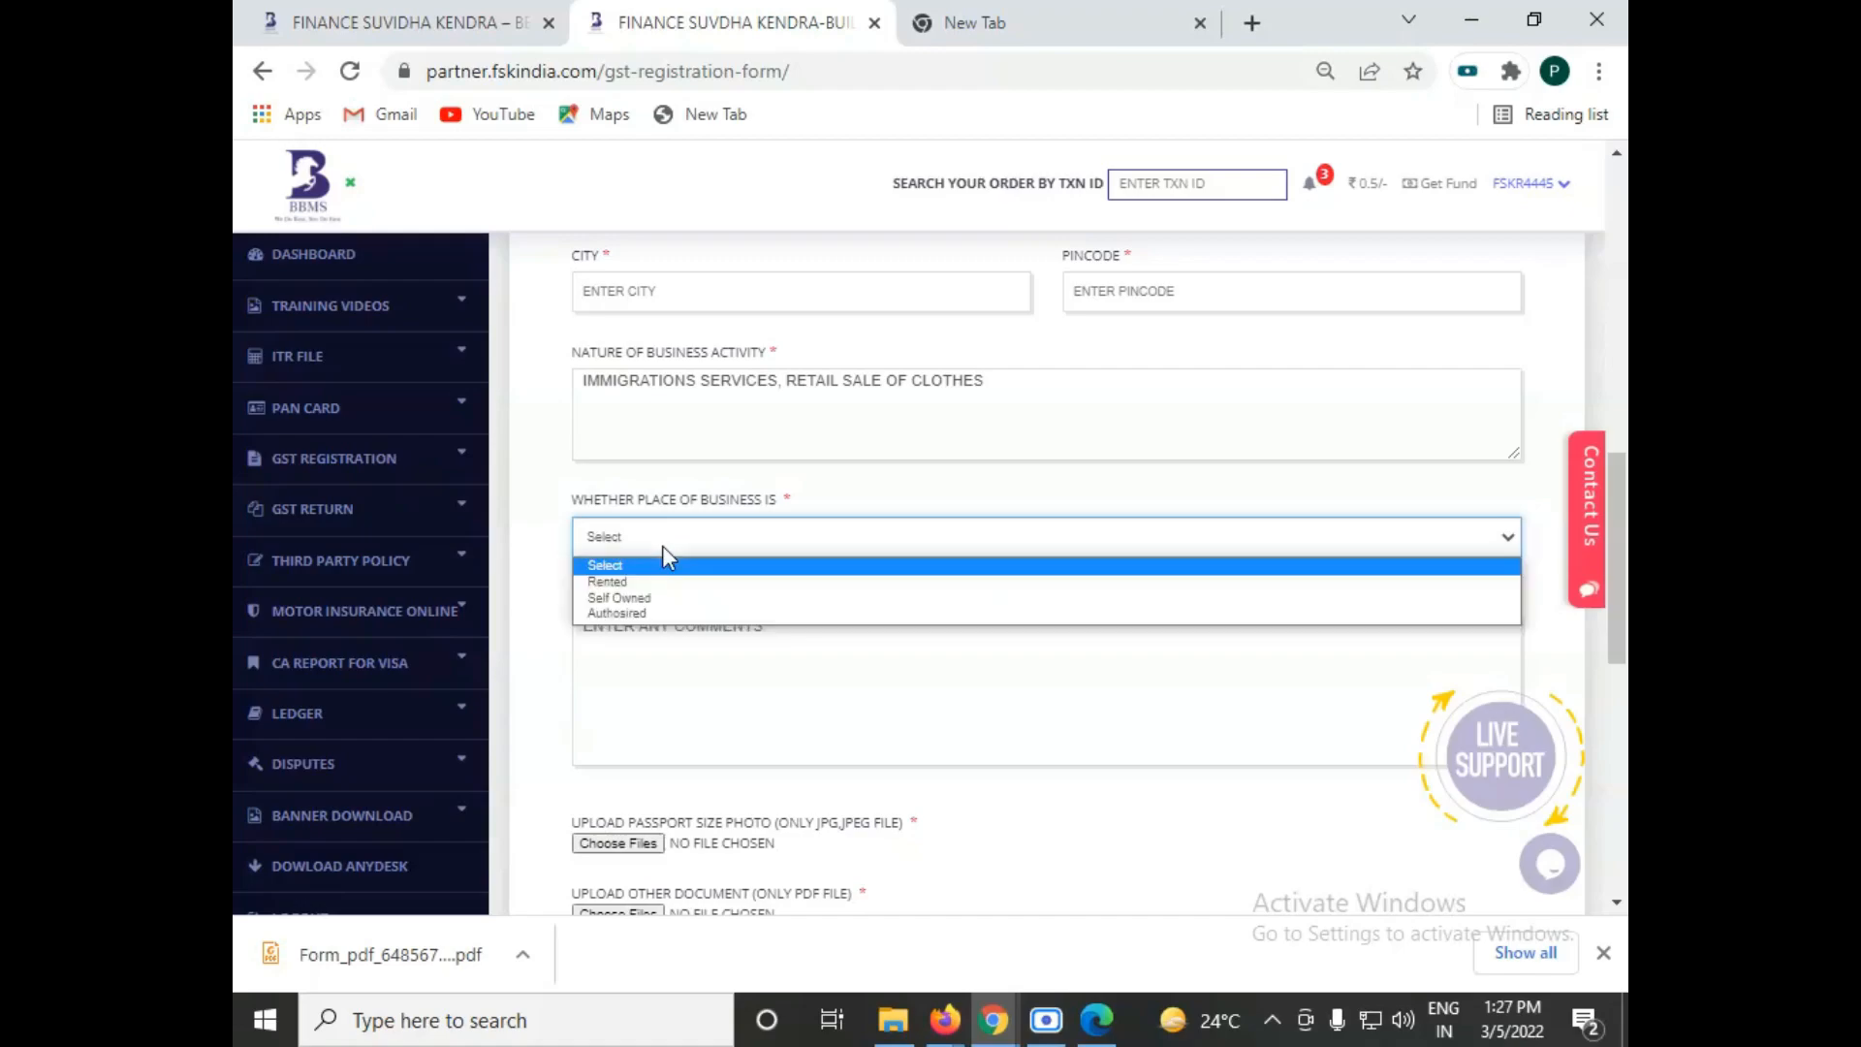
pyautogui.click(674, 599)
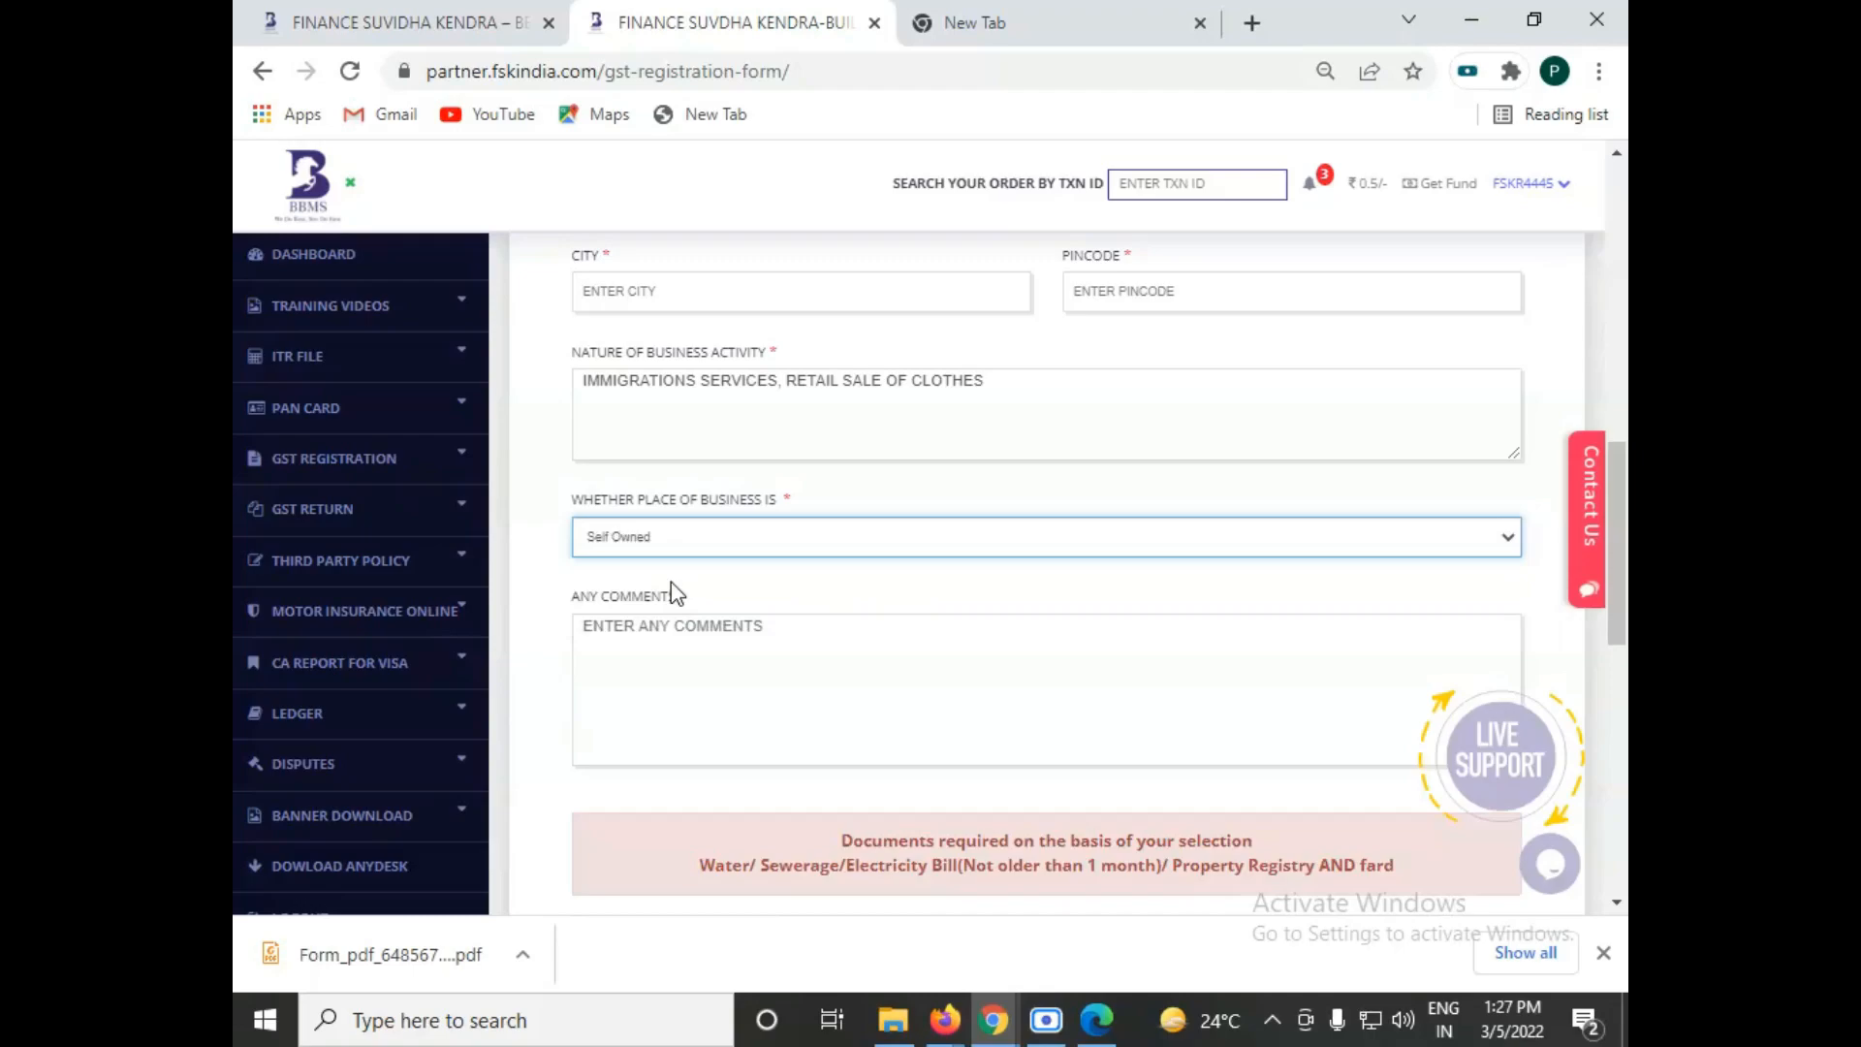
pyautogui.moveTo(1617, 543); pyautogui.dragTo(1613, 288)
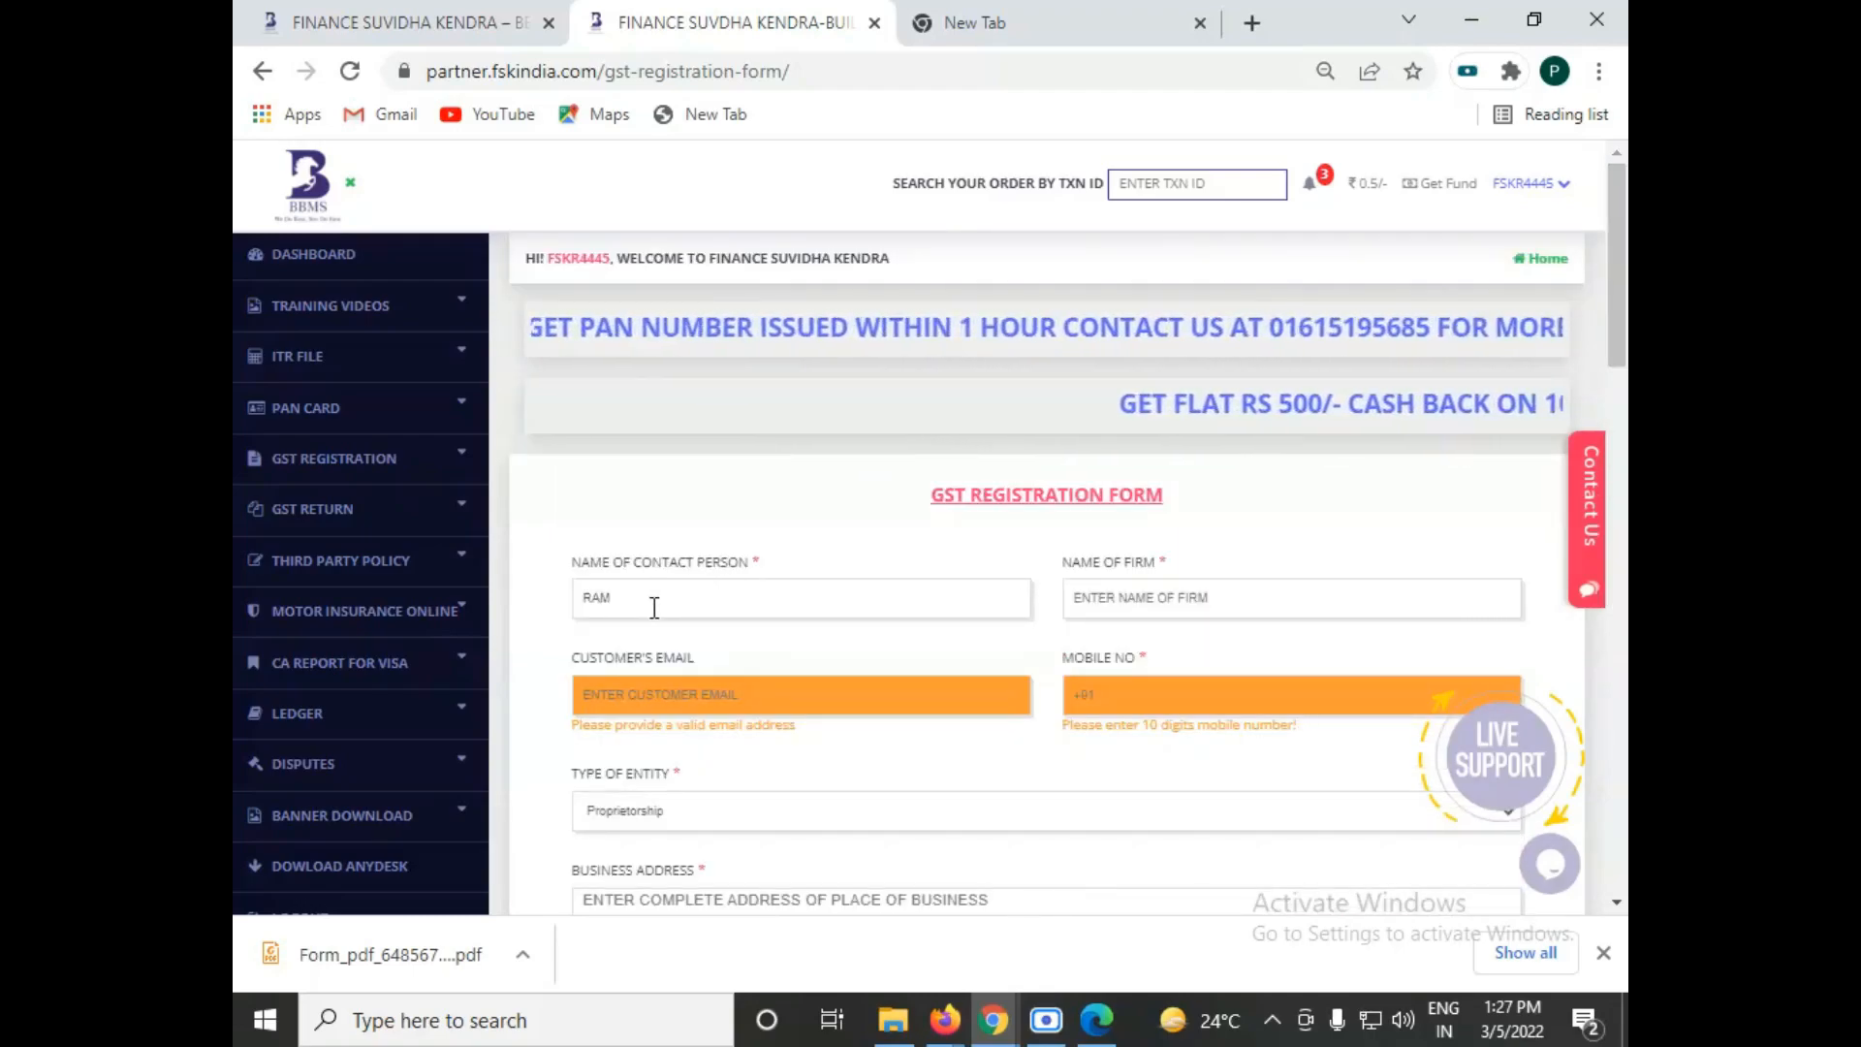
pyautogui.scroll(-10, 655, 608)
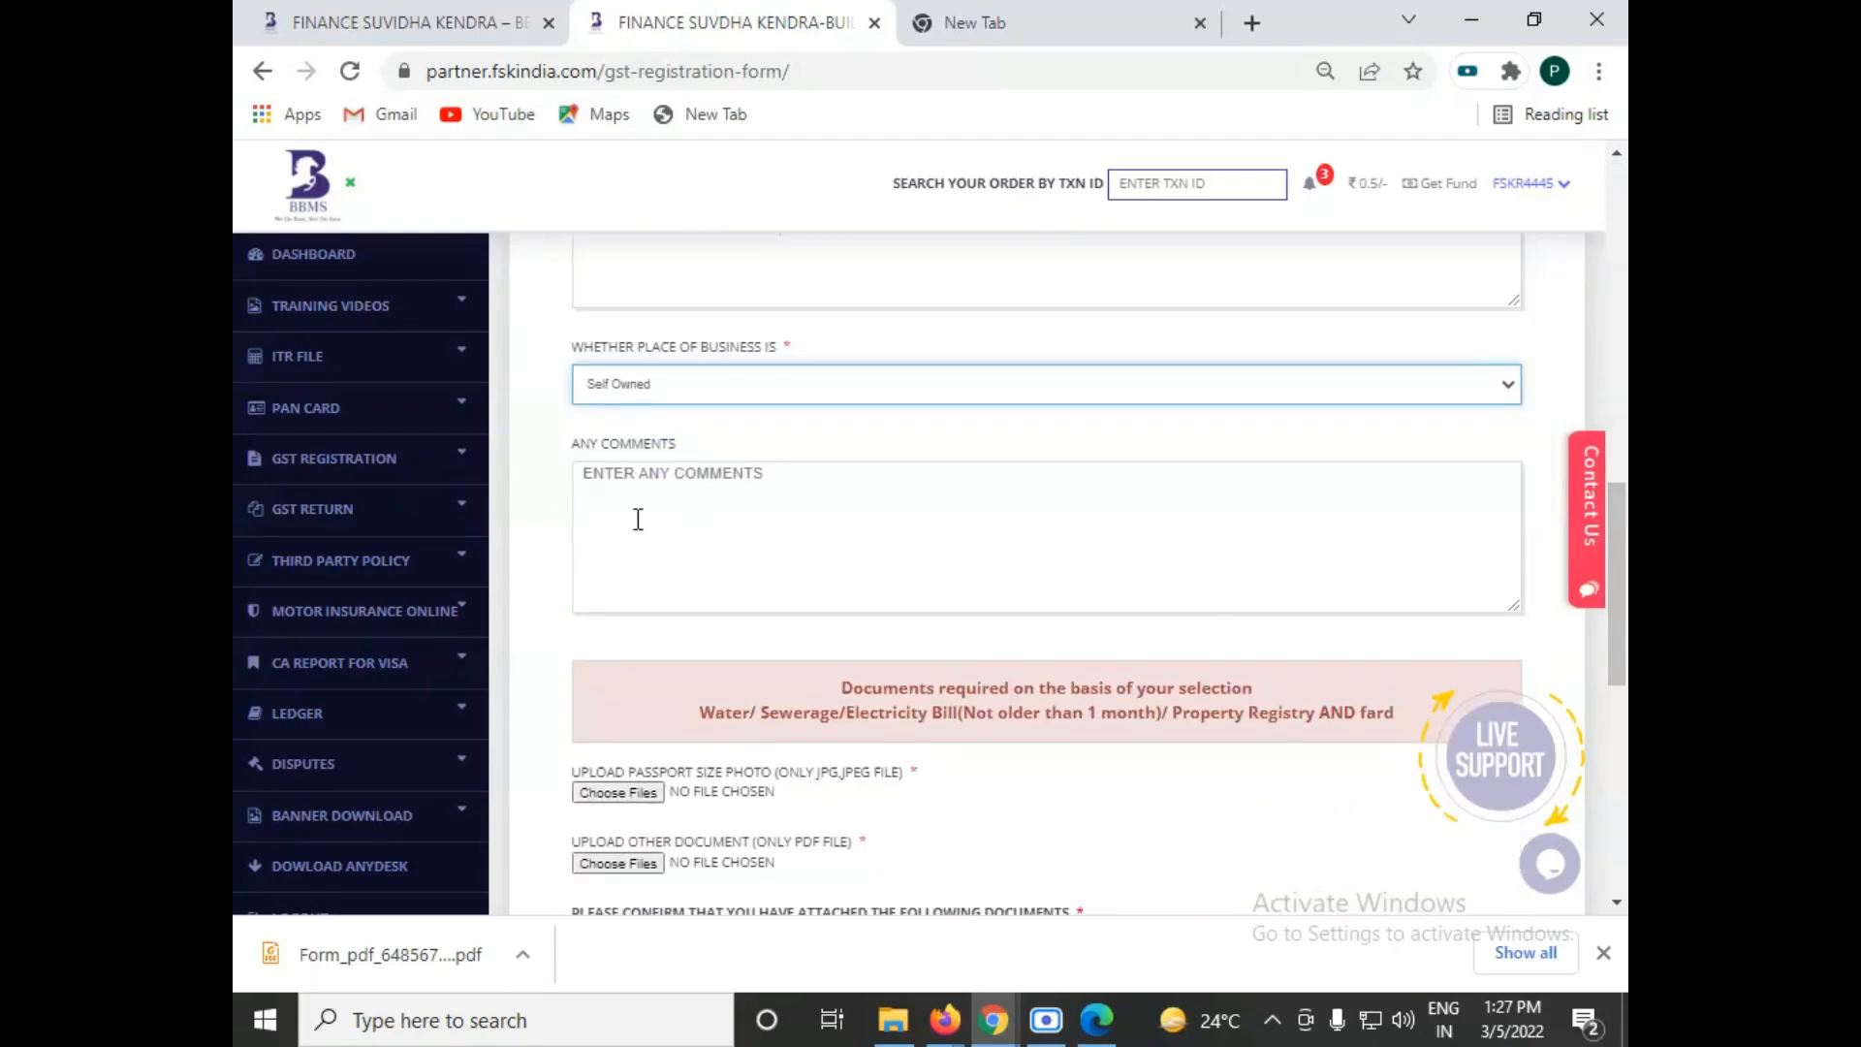
pyautogui.scroll(-1, 1025, 699)
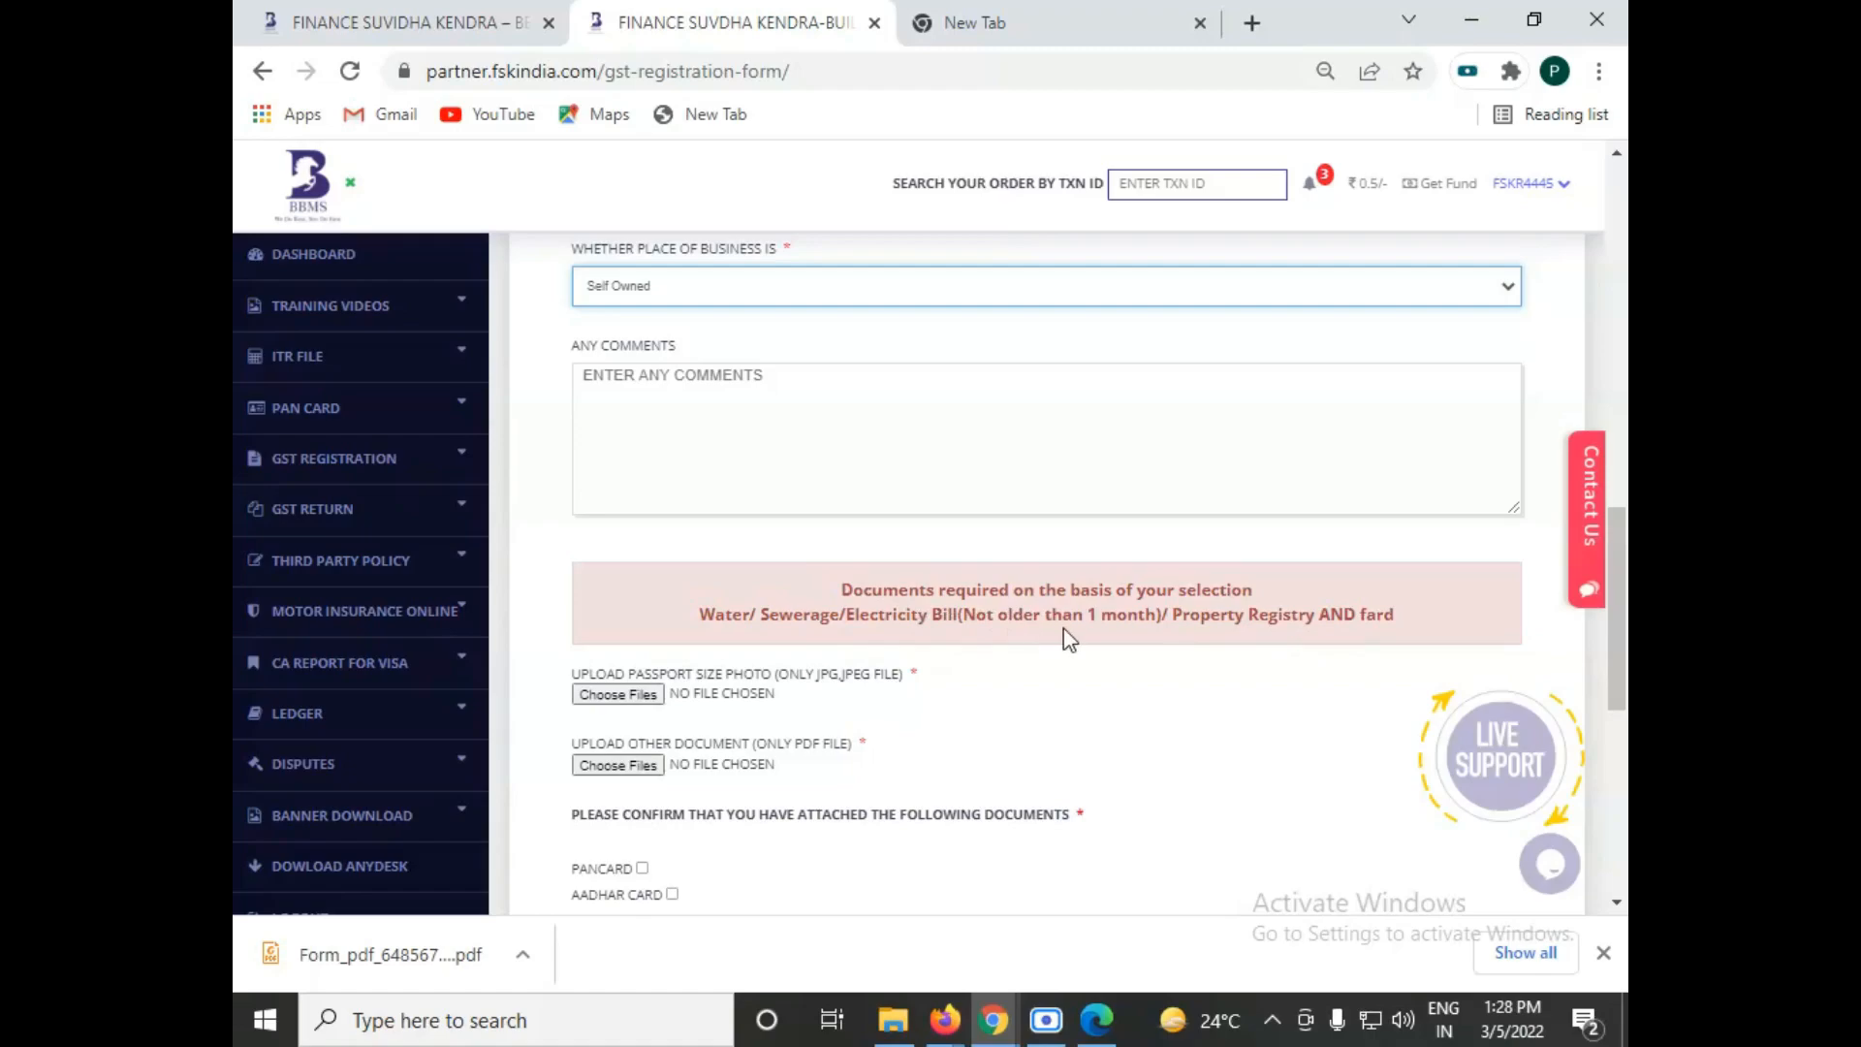
# Step: Change the place of business to Authosired and check it against the contact person's name entered in the form
pyautogui.scroll(1, 1062, 628)
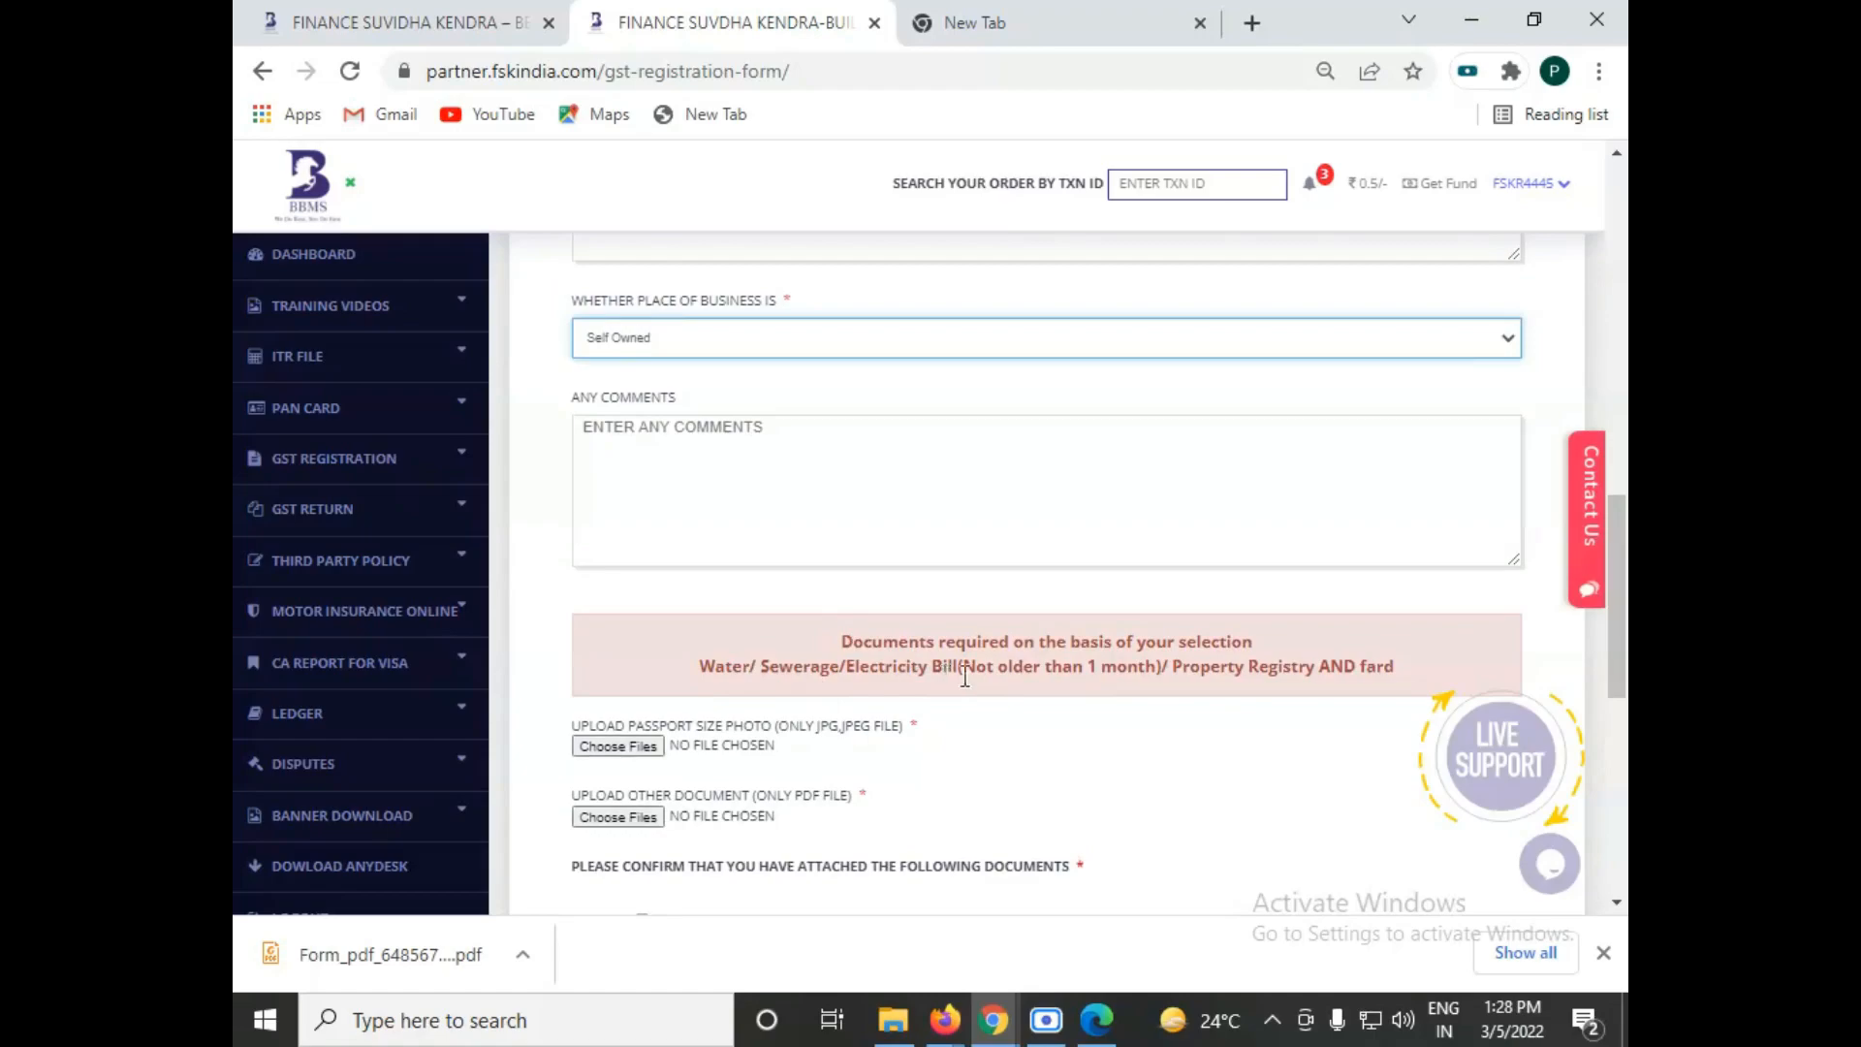
pyautogui.scroll(2, 944, 601)
pyautogui.click(644, 473)
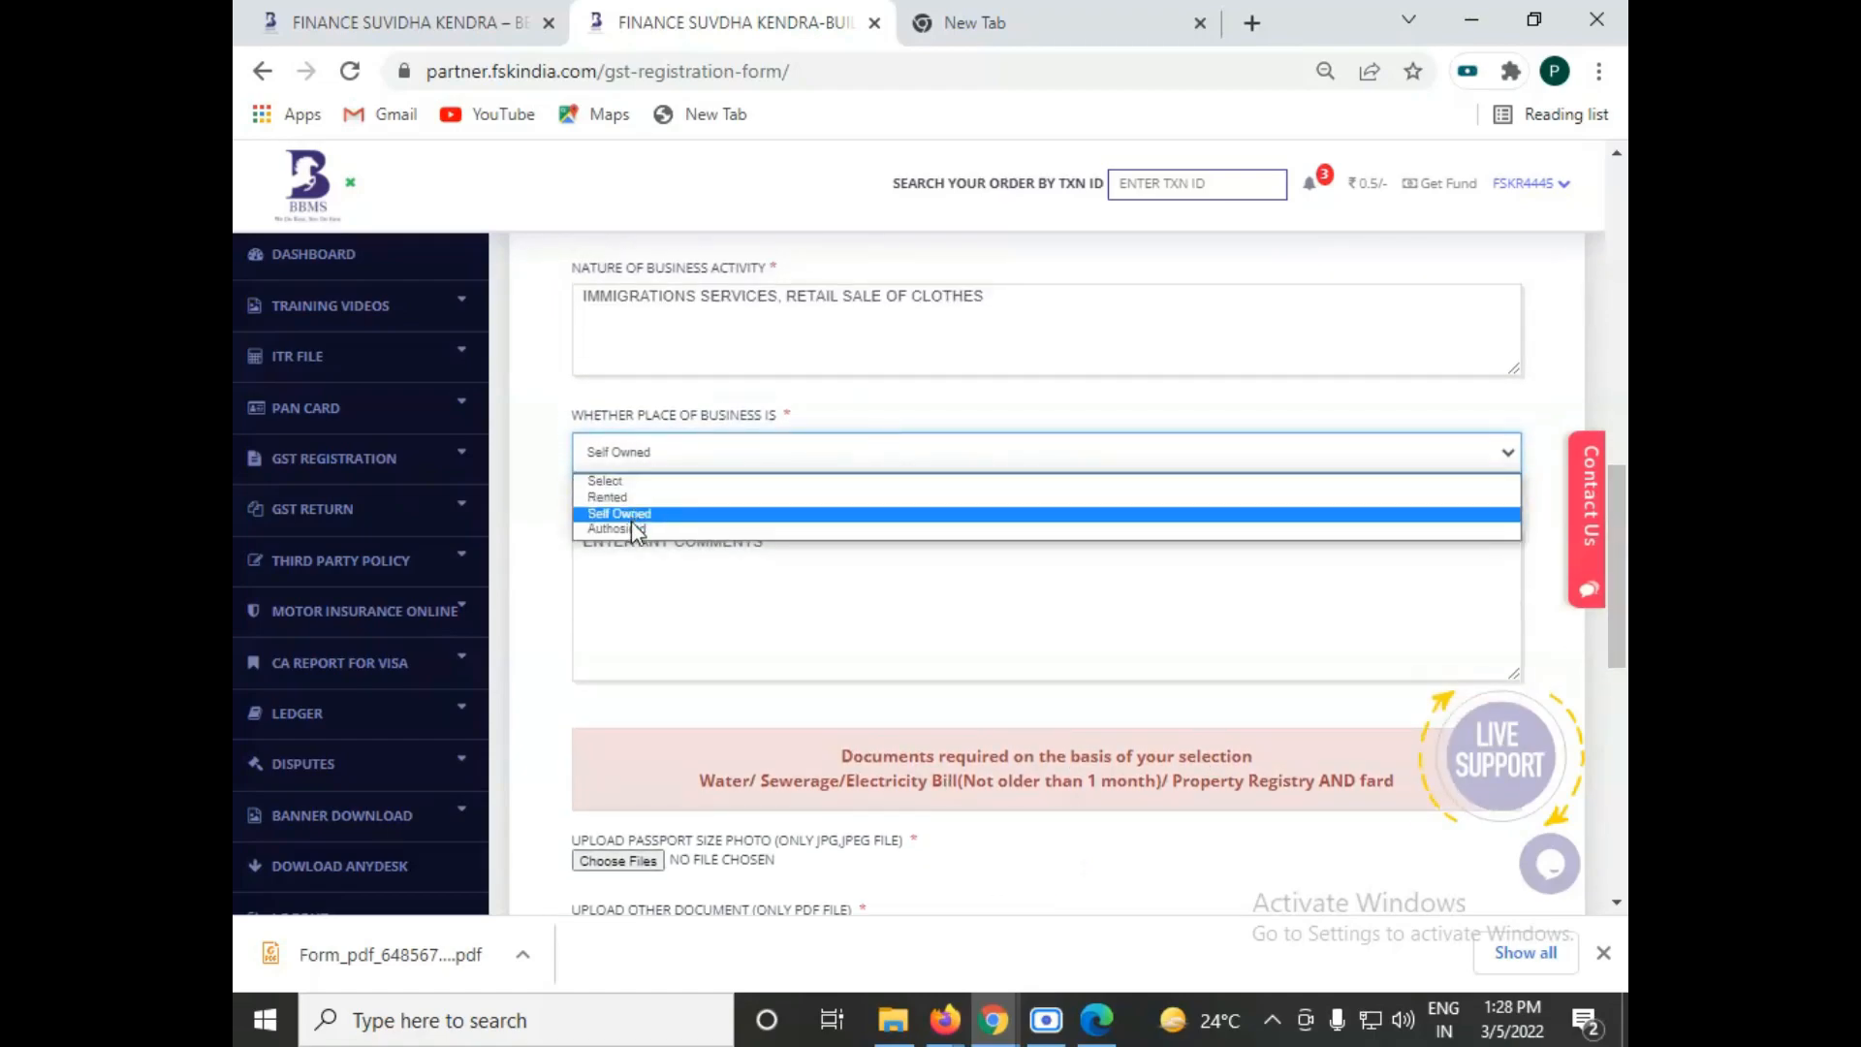
pyautogui.click(631, 528)
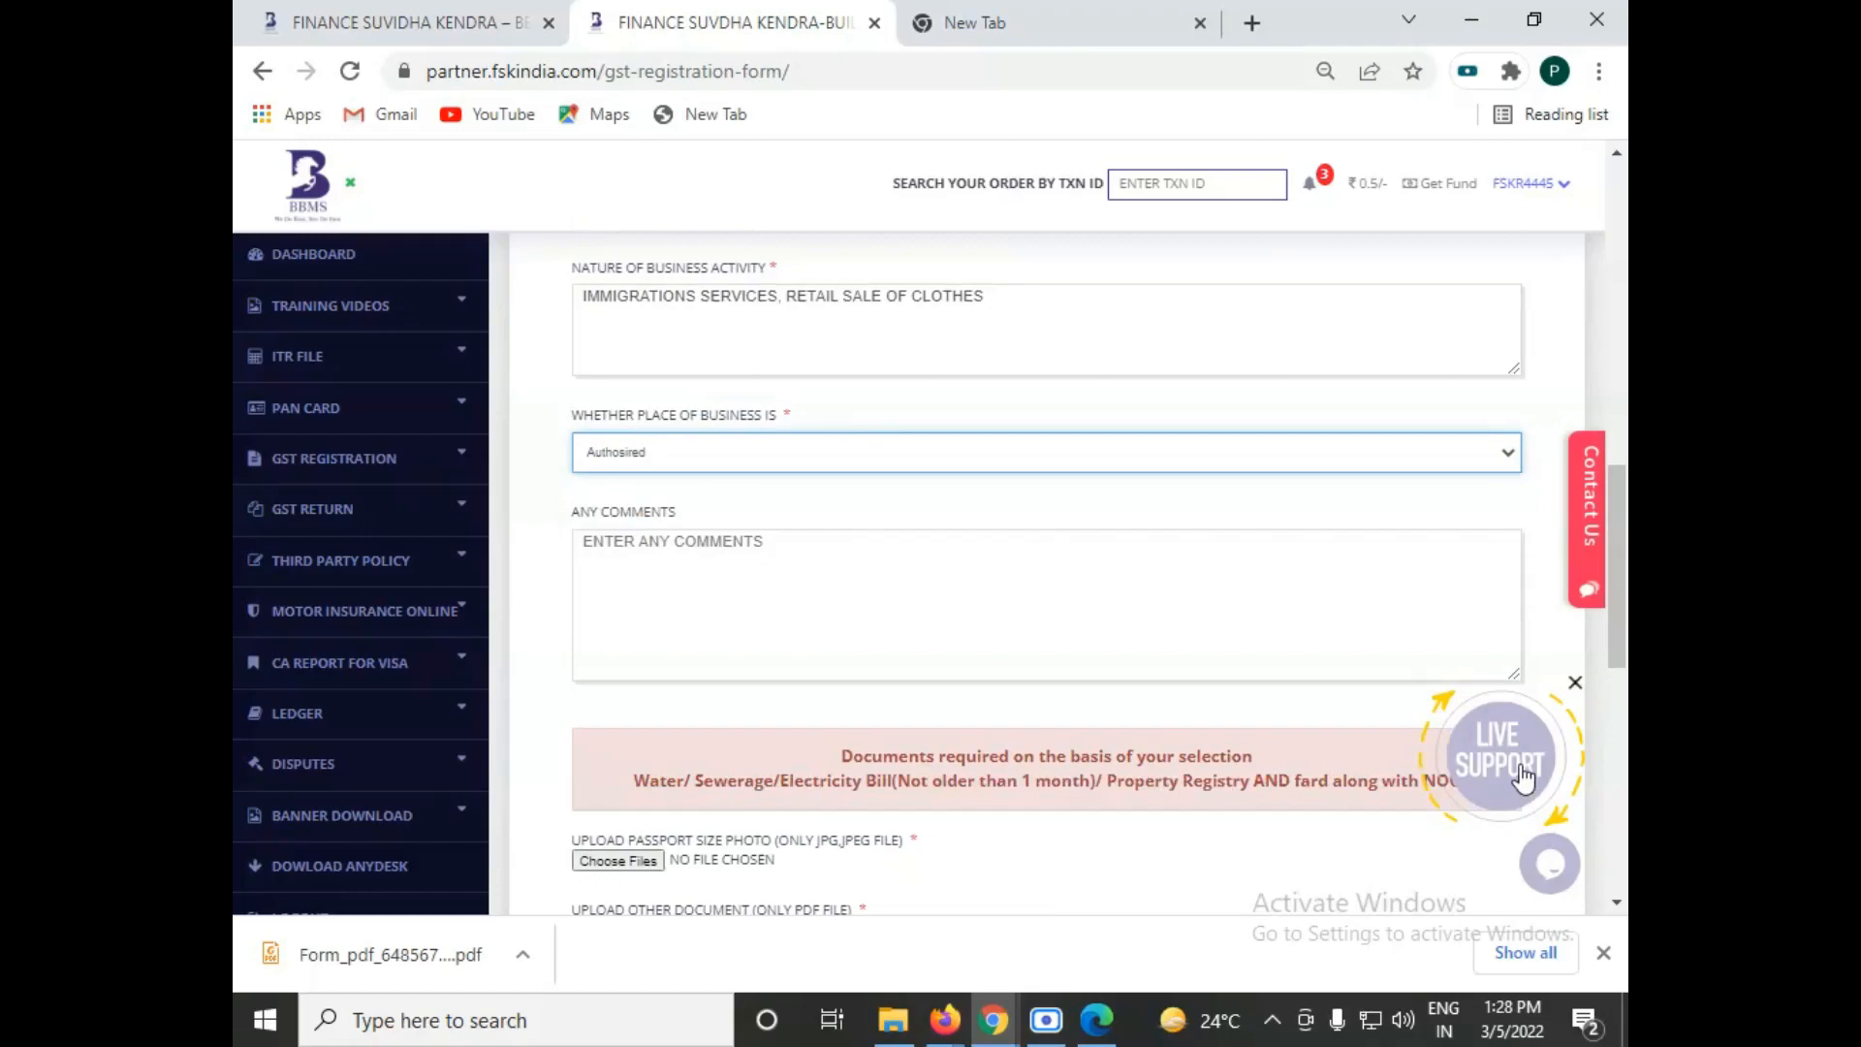
pyautogui.moveTo(1617, 619); pyautogui.dragTo(1611, 402)
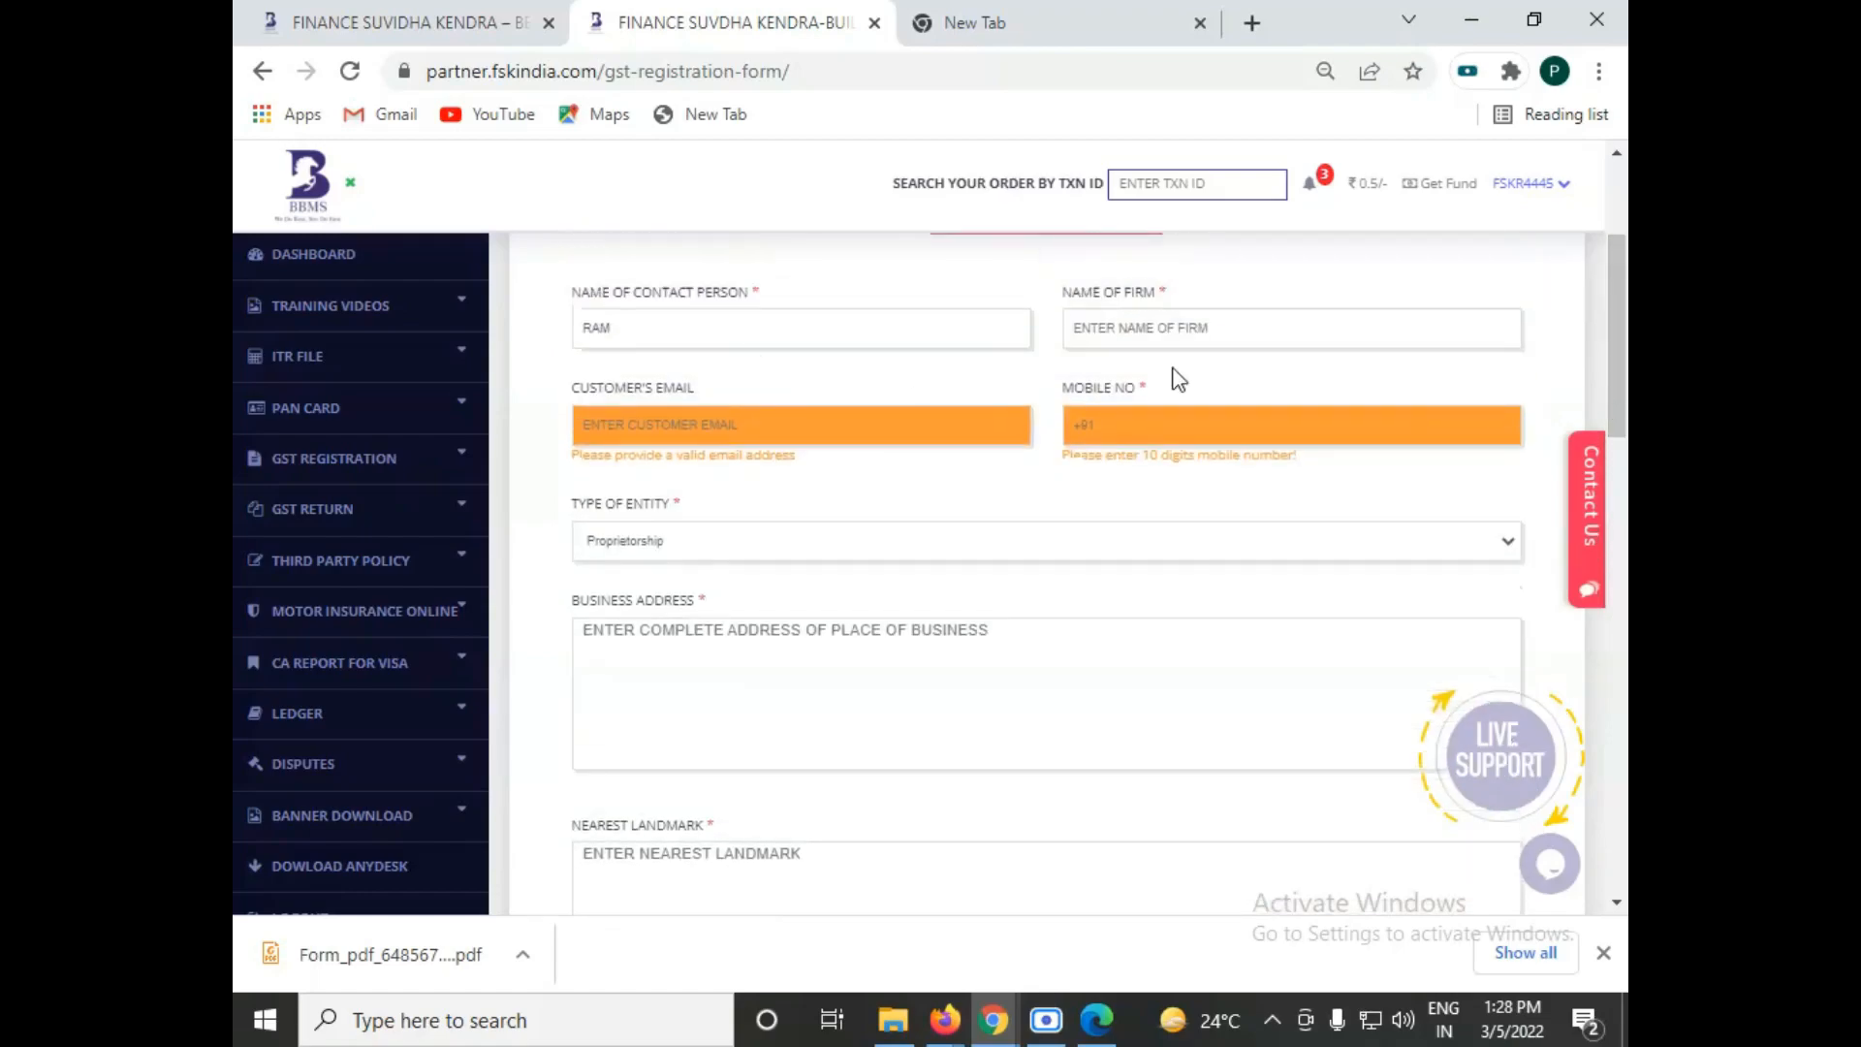
pyautogui.doubleClick(595, 328)
pyautogui.click(661, 365)
pyautogui.moveTo(1613, 339); pyautogui.dragTo(1605, 572)
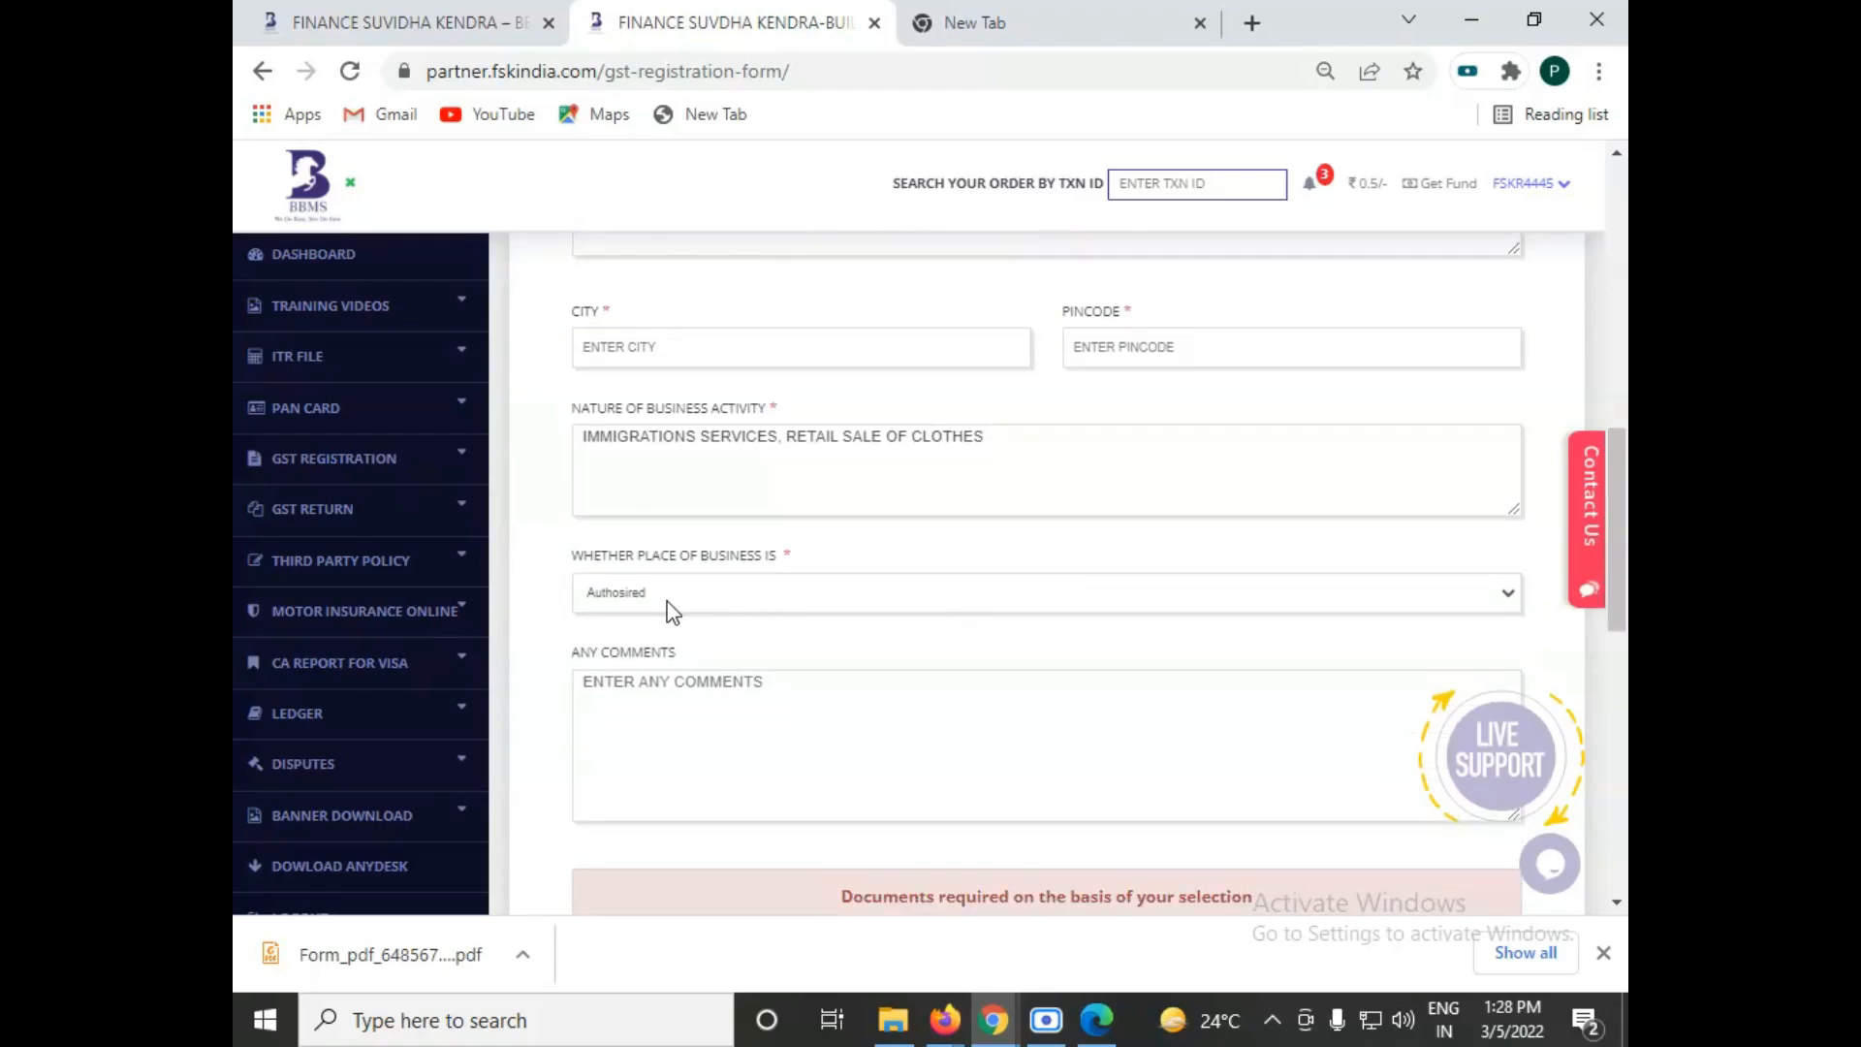
# Step: Reselect Authosired as the place of business and review its required documents
pyautogui.click(670, 611)
pyautogui.click(644, 677)
pyautogui.moveTo(1617, 590); pyautogui.dragTo(1620, 651)
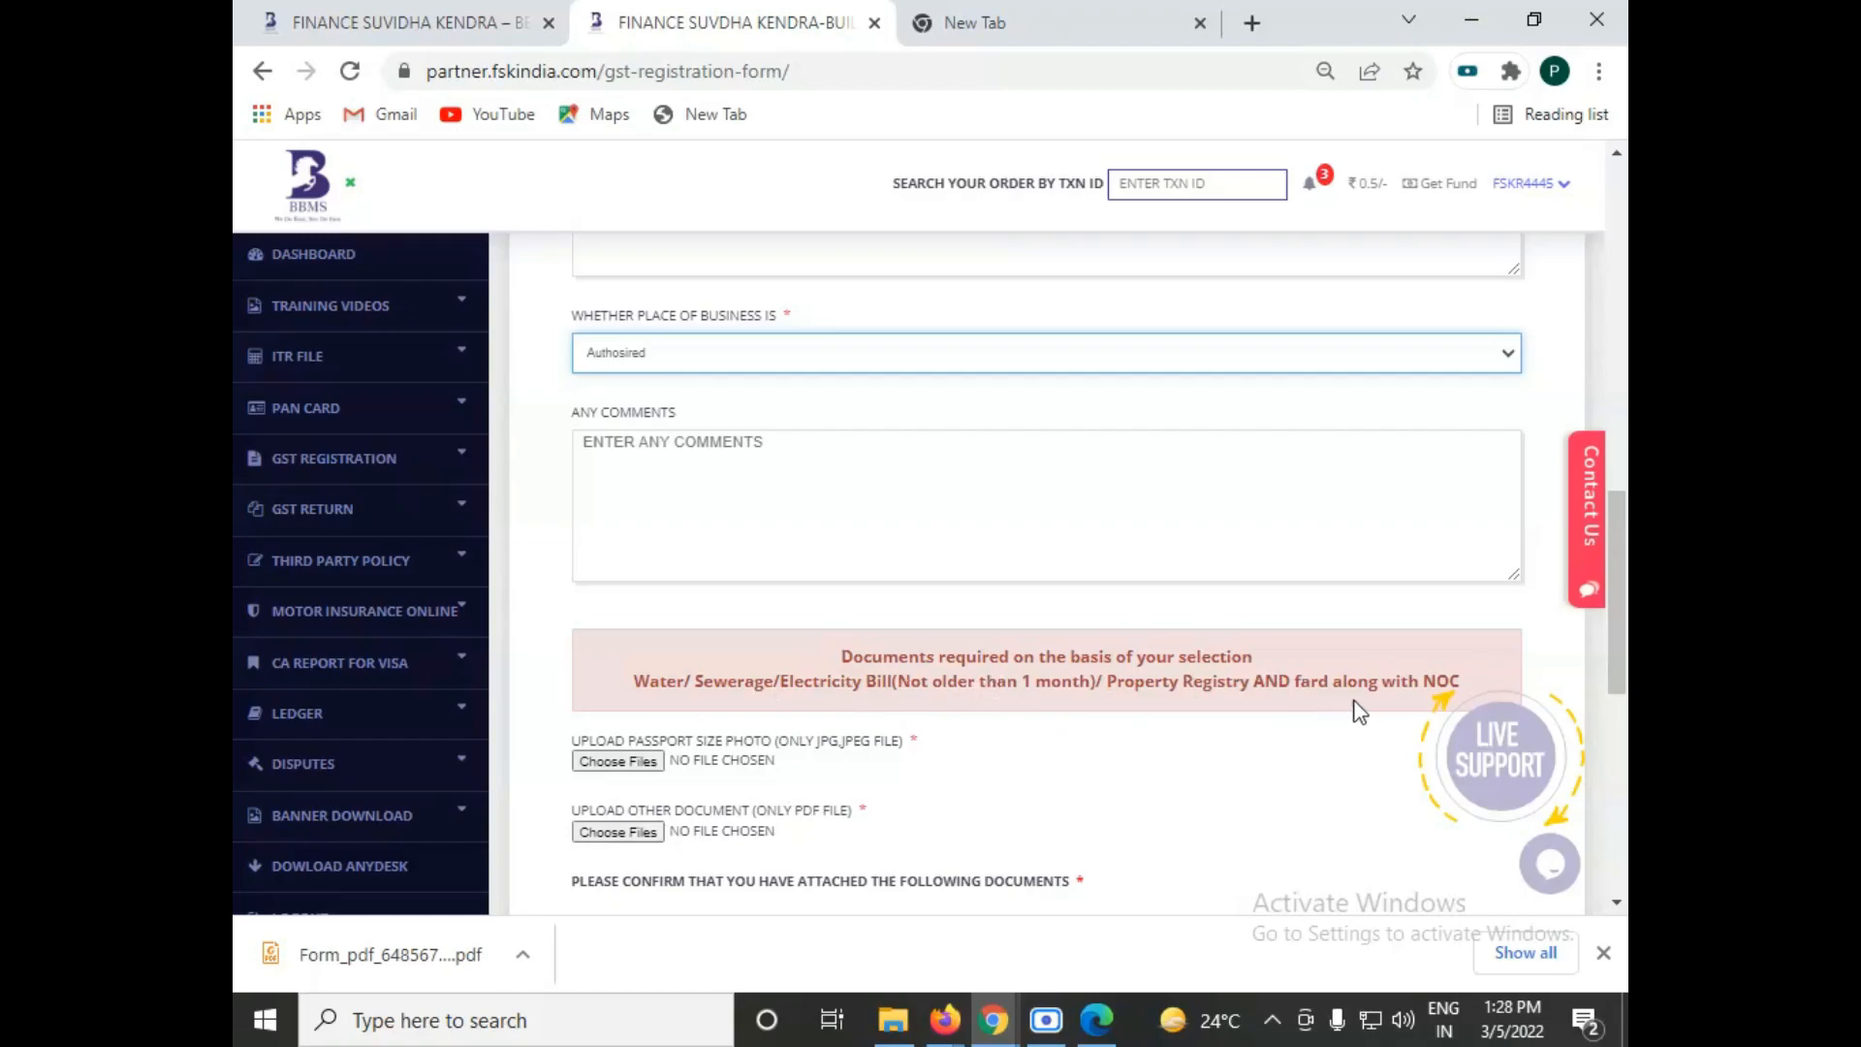
pyautogui.moveTo(1427, 706)
# Step: Set the place of business to Rented and review the documents required for rented premises
pyautogui.moveTo(1615, 638)
pyautogui.mouseDown()
pyautogui.moveTo(1616, 659)
pyautogui.moveTo(1616, 632)
pyautogui.mouseUp()
pyautogui.click(654, 381)
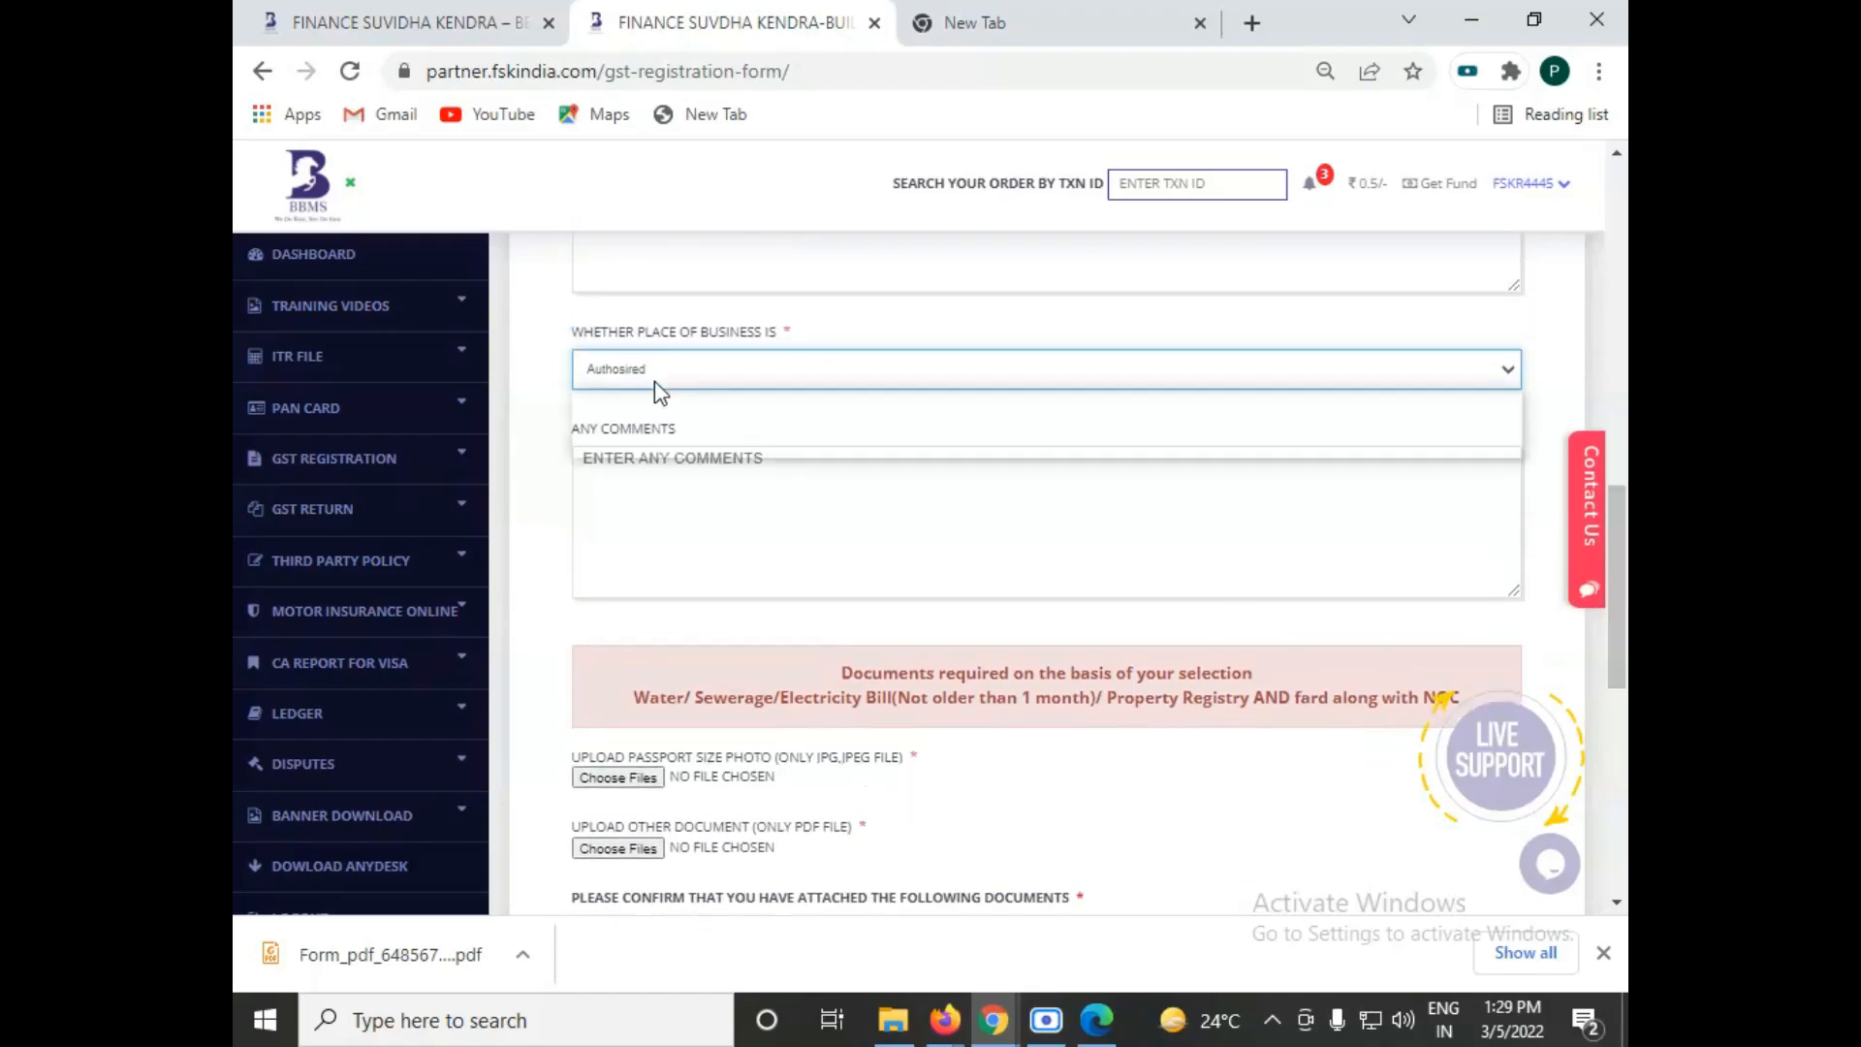
pyautogui.click(653, 416)
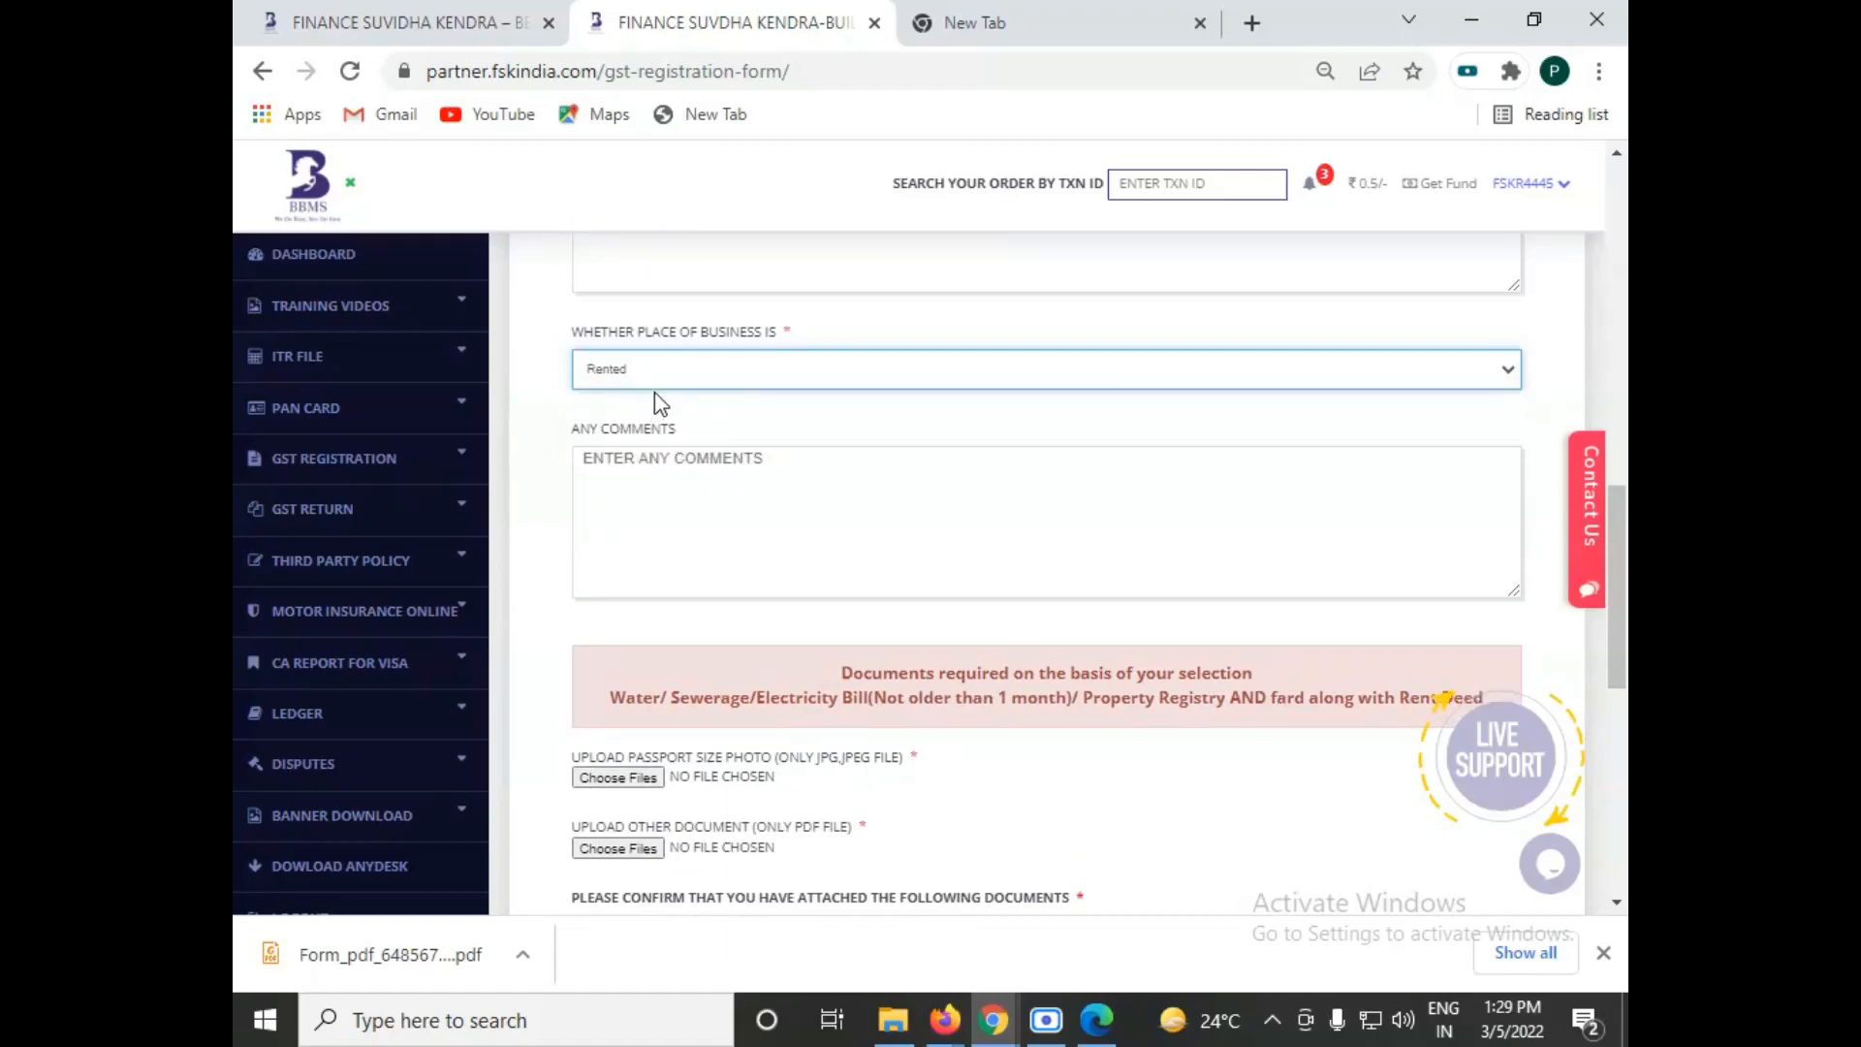
pyautogui.scroll(1, 654, 426)
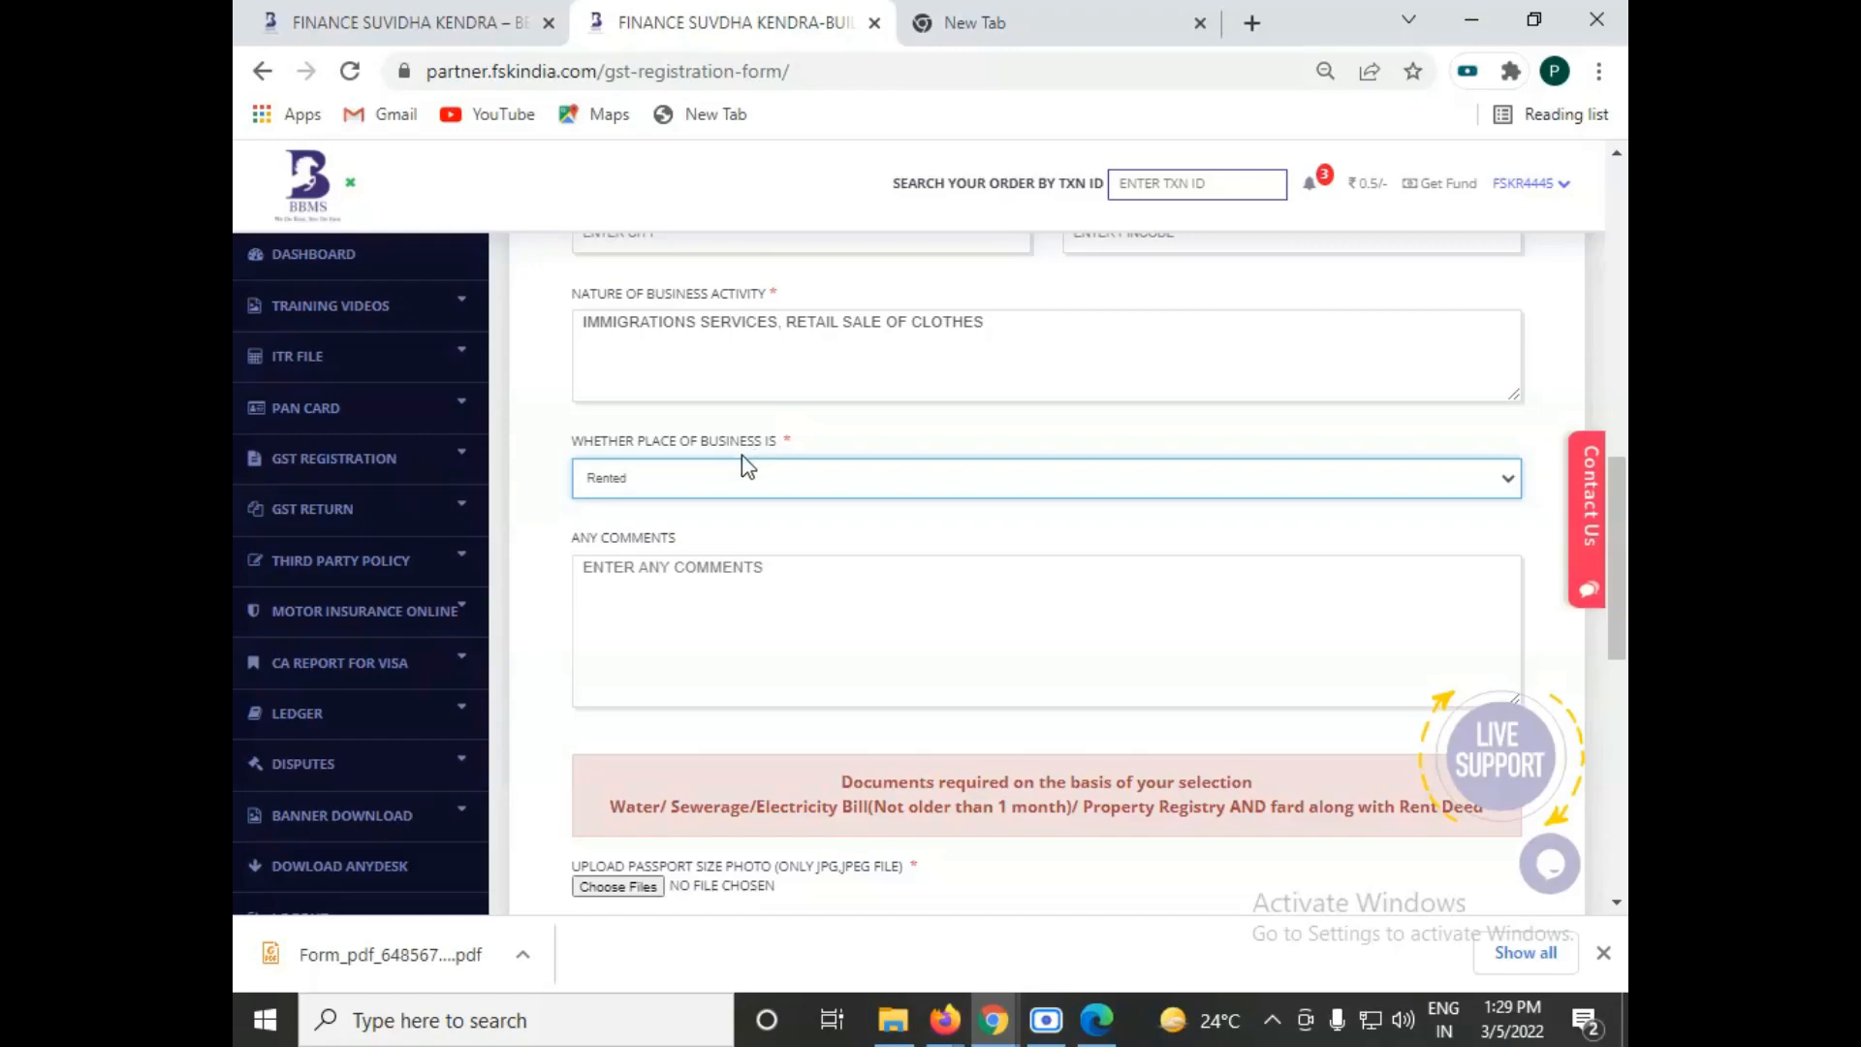
pyautogui.moveTo(1616, 597); pyautogui.dragTo(1626, 642)
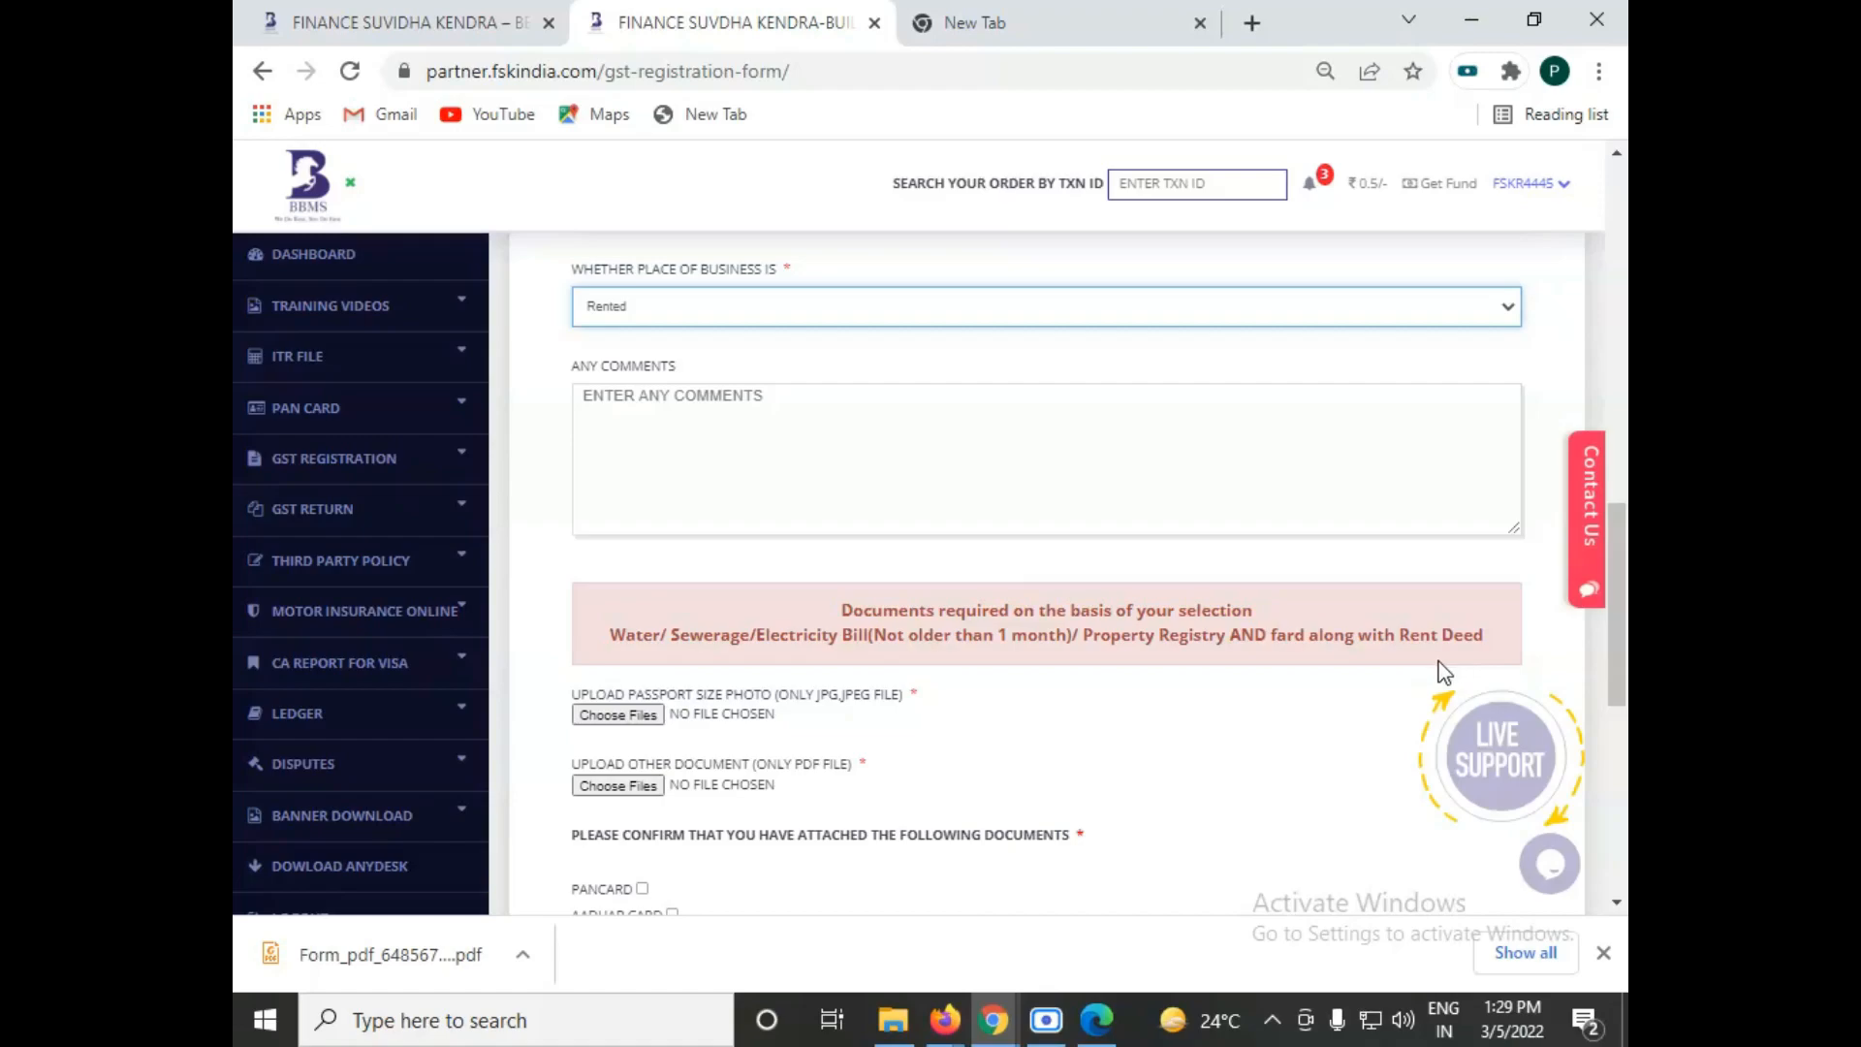
pyautogui.scroll(2, 1063, 690)
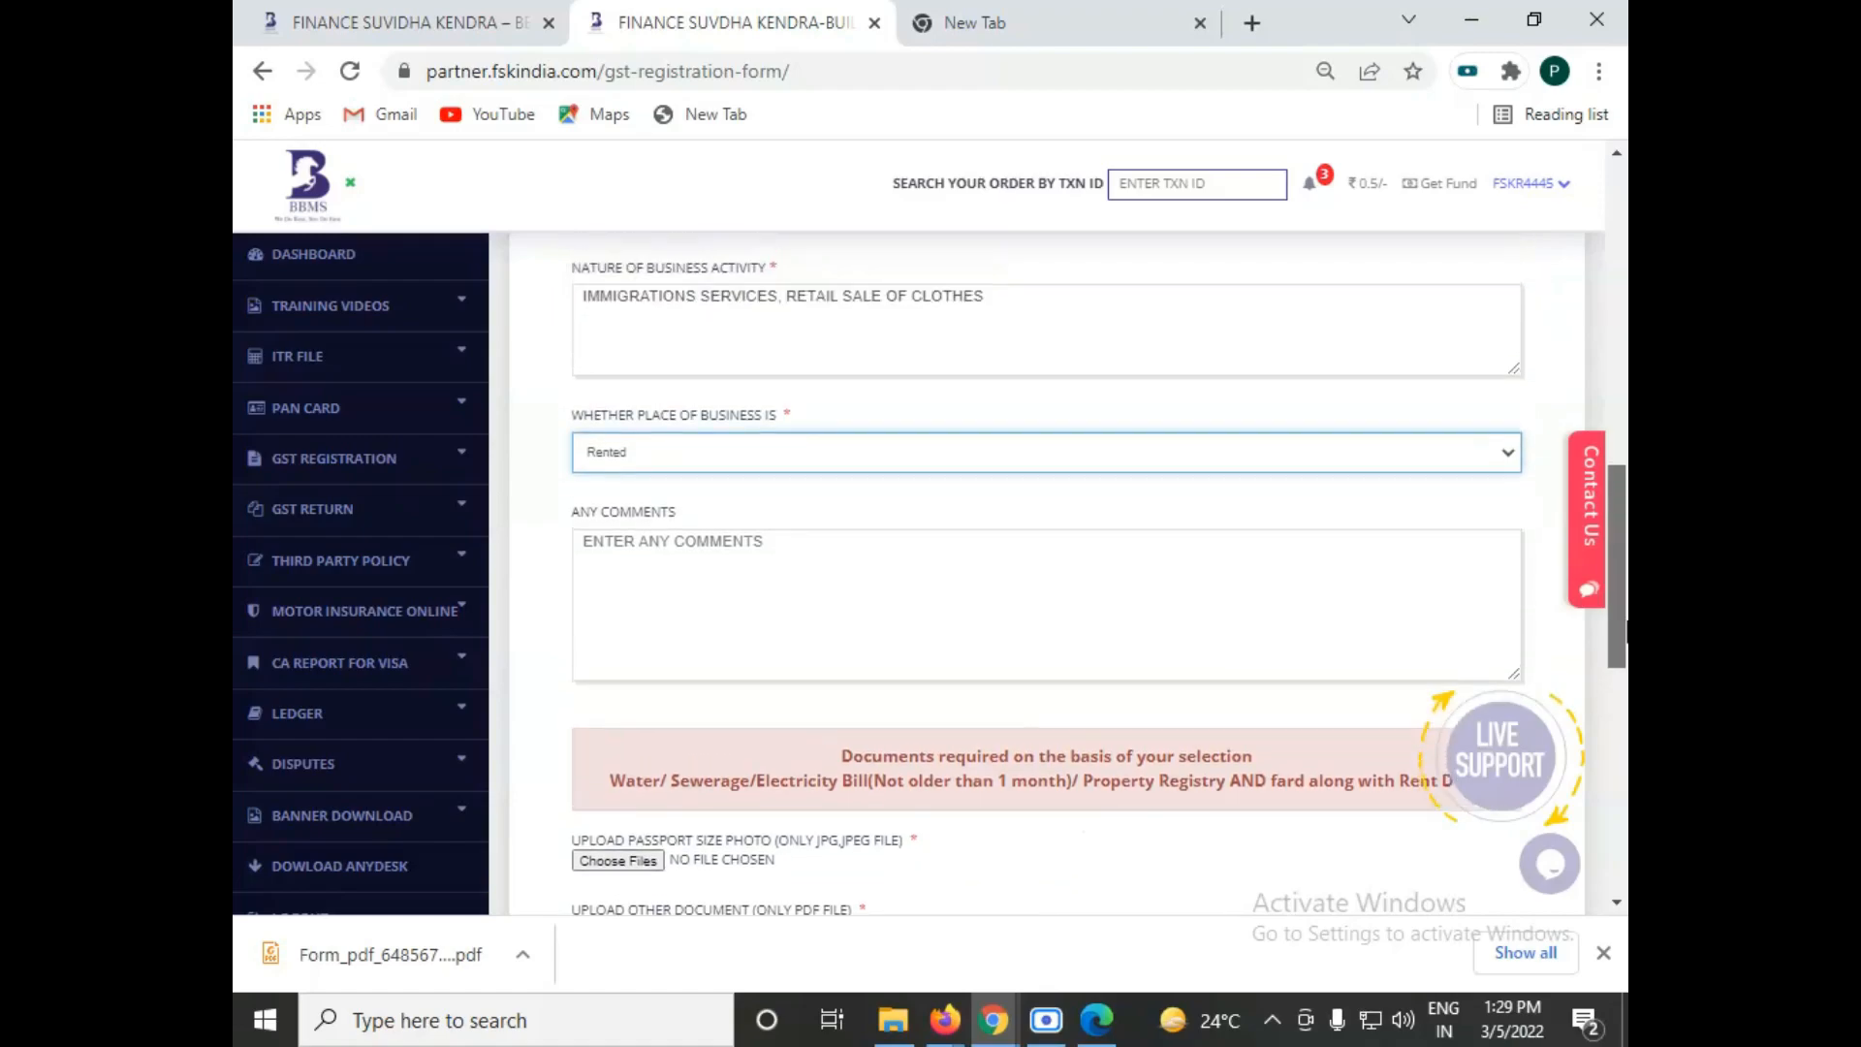
pyautogui.moveTo(1622, 570); pyautogui.dragTo(1627, 567)
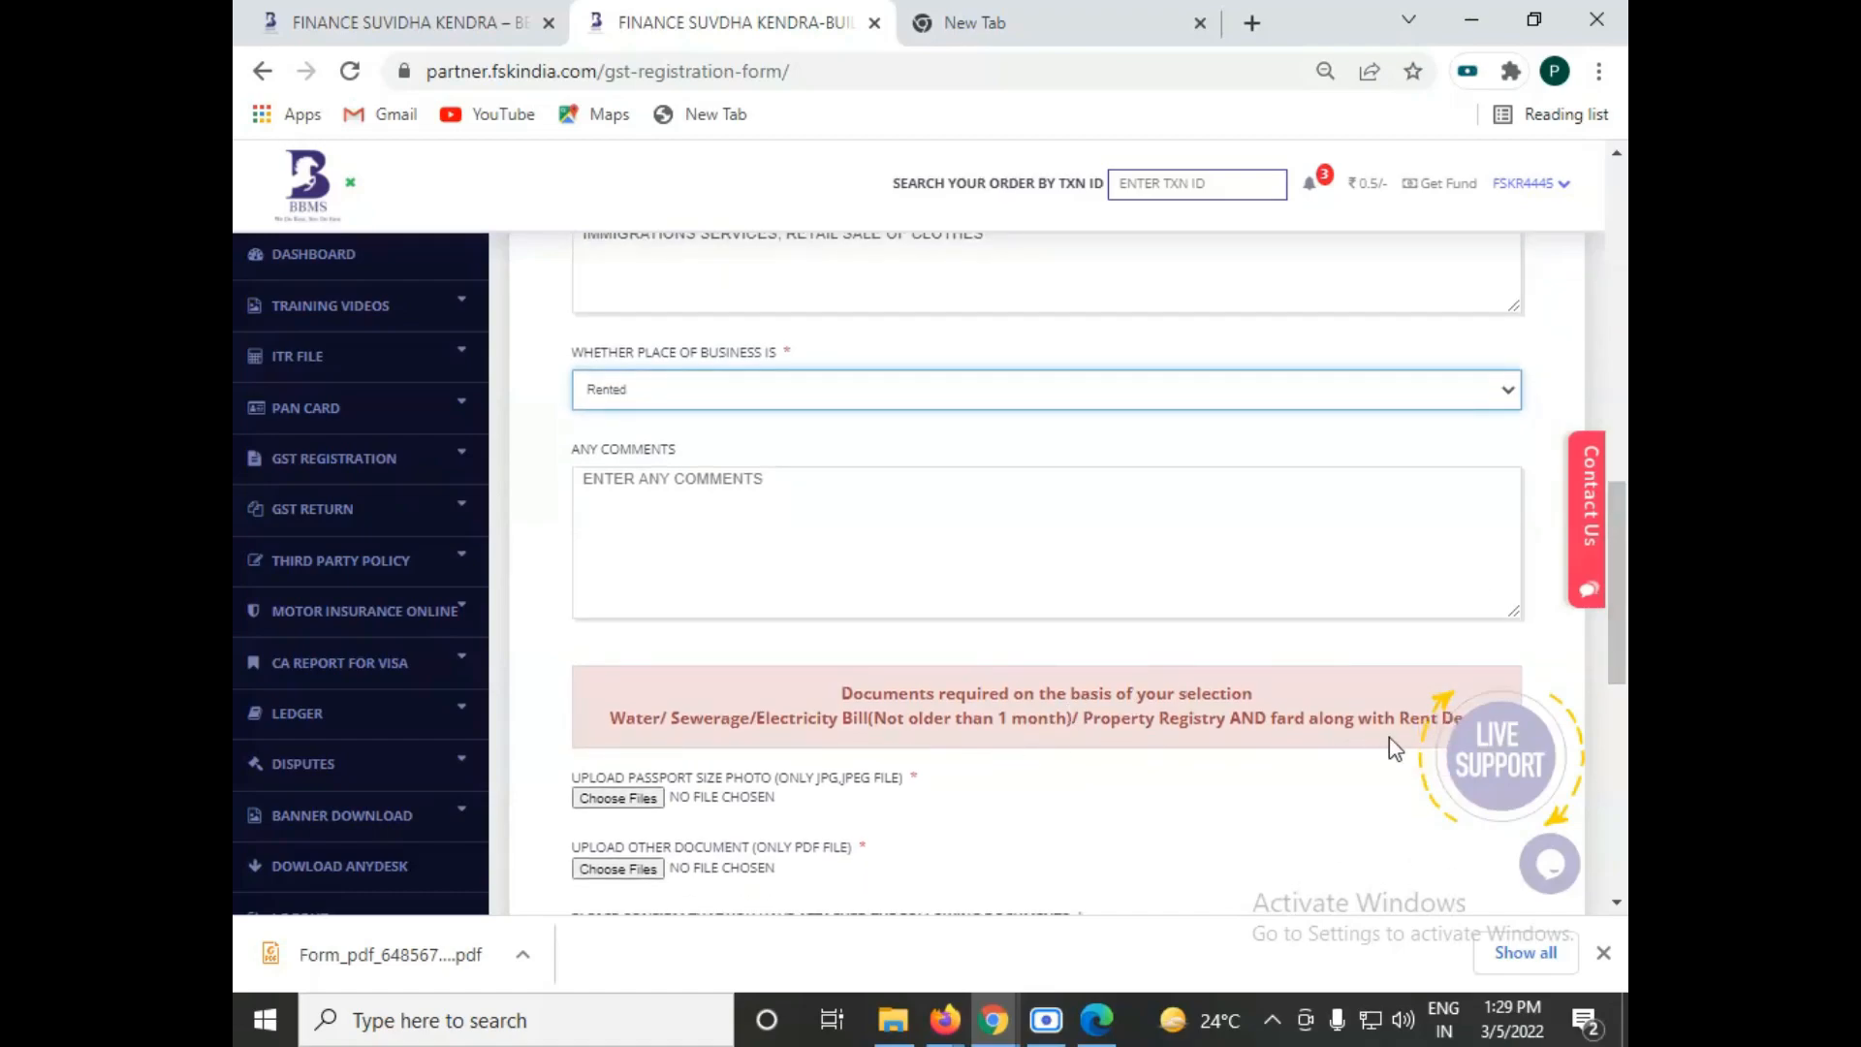
pyautogui.moveTo(1427, 748)
pyautogui.scroll(-1, 1163, 766)
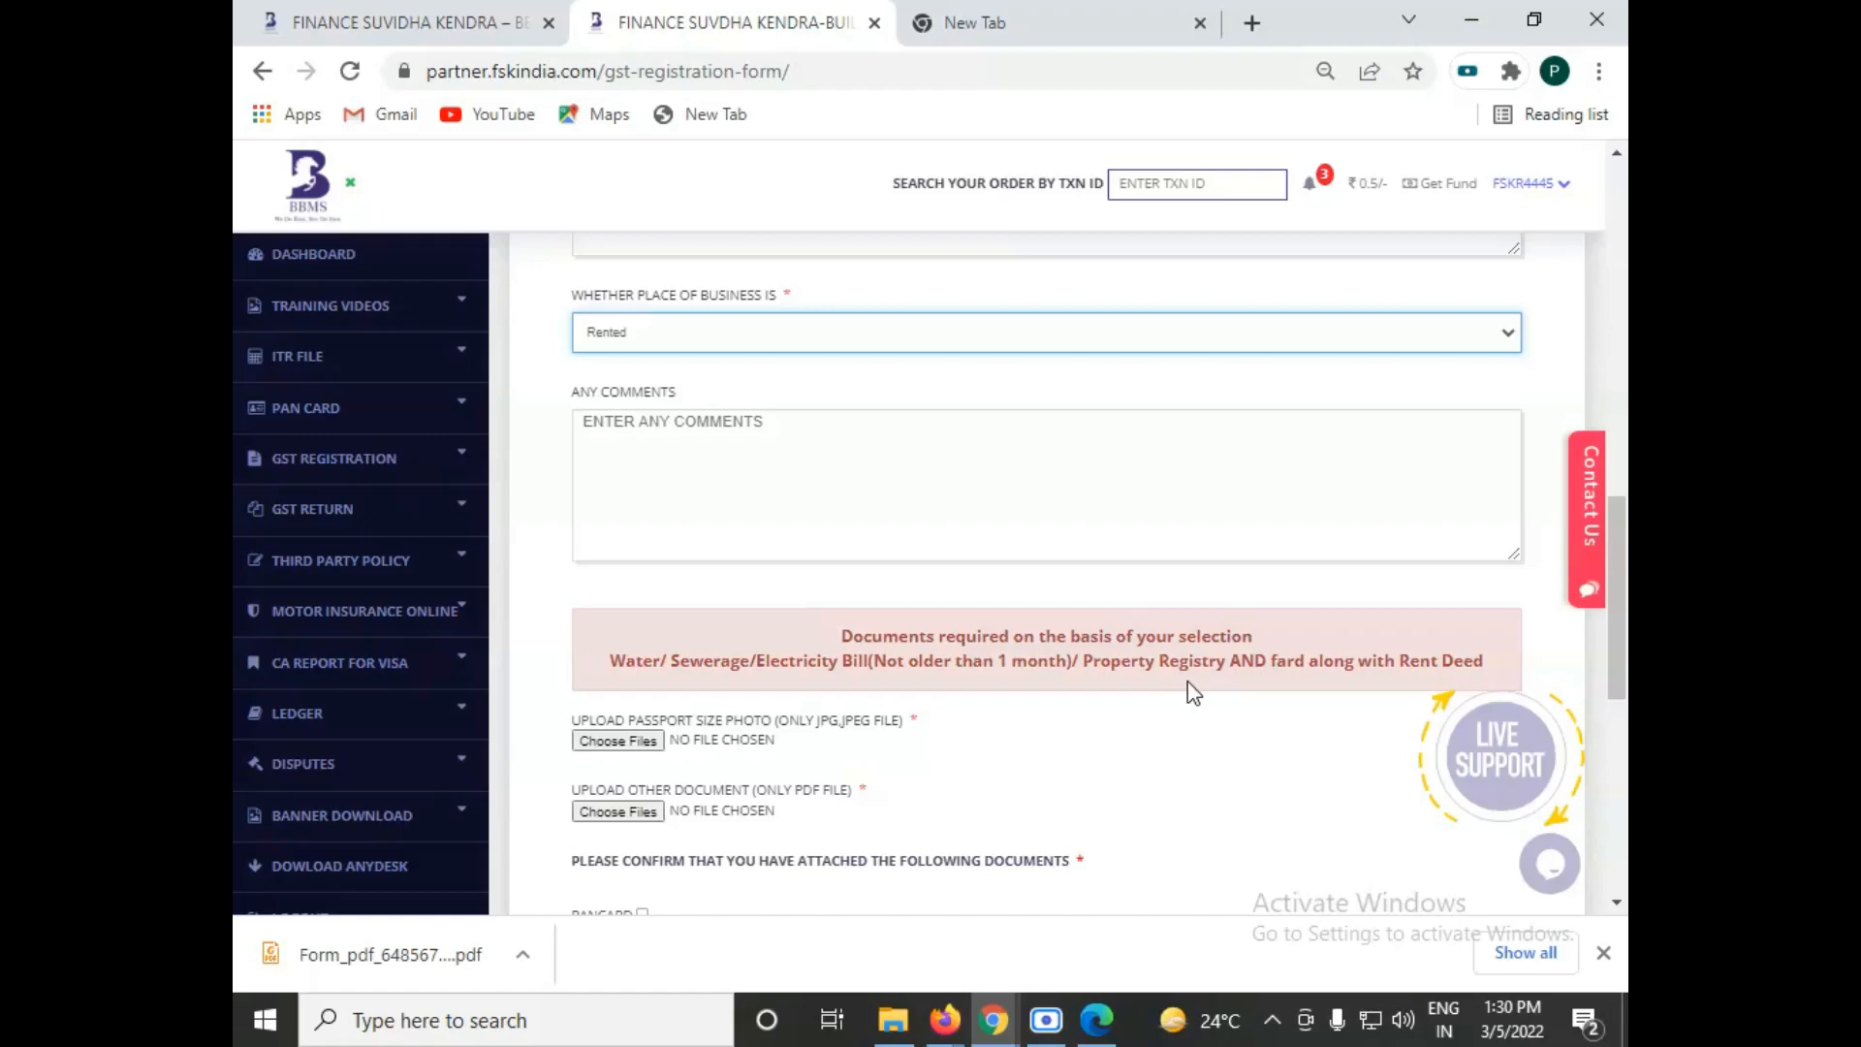
pyautogui.moveTo(1616, 641); pyautogui.dragTo(1621, 655)
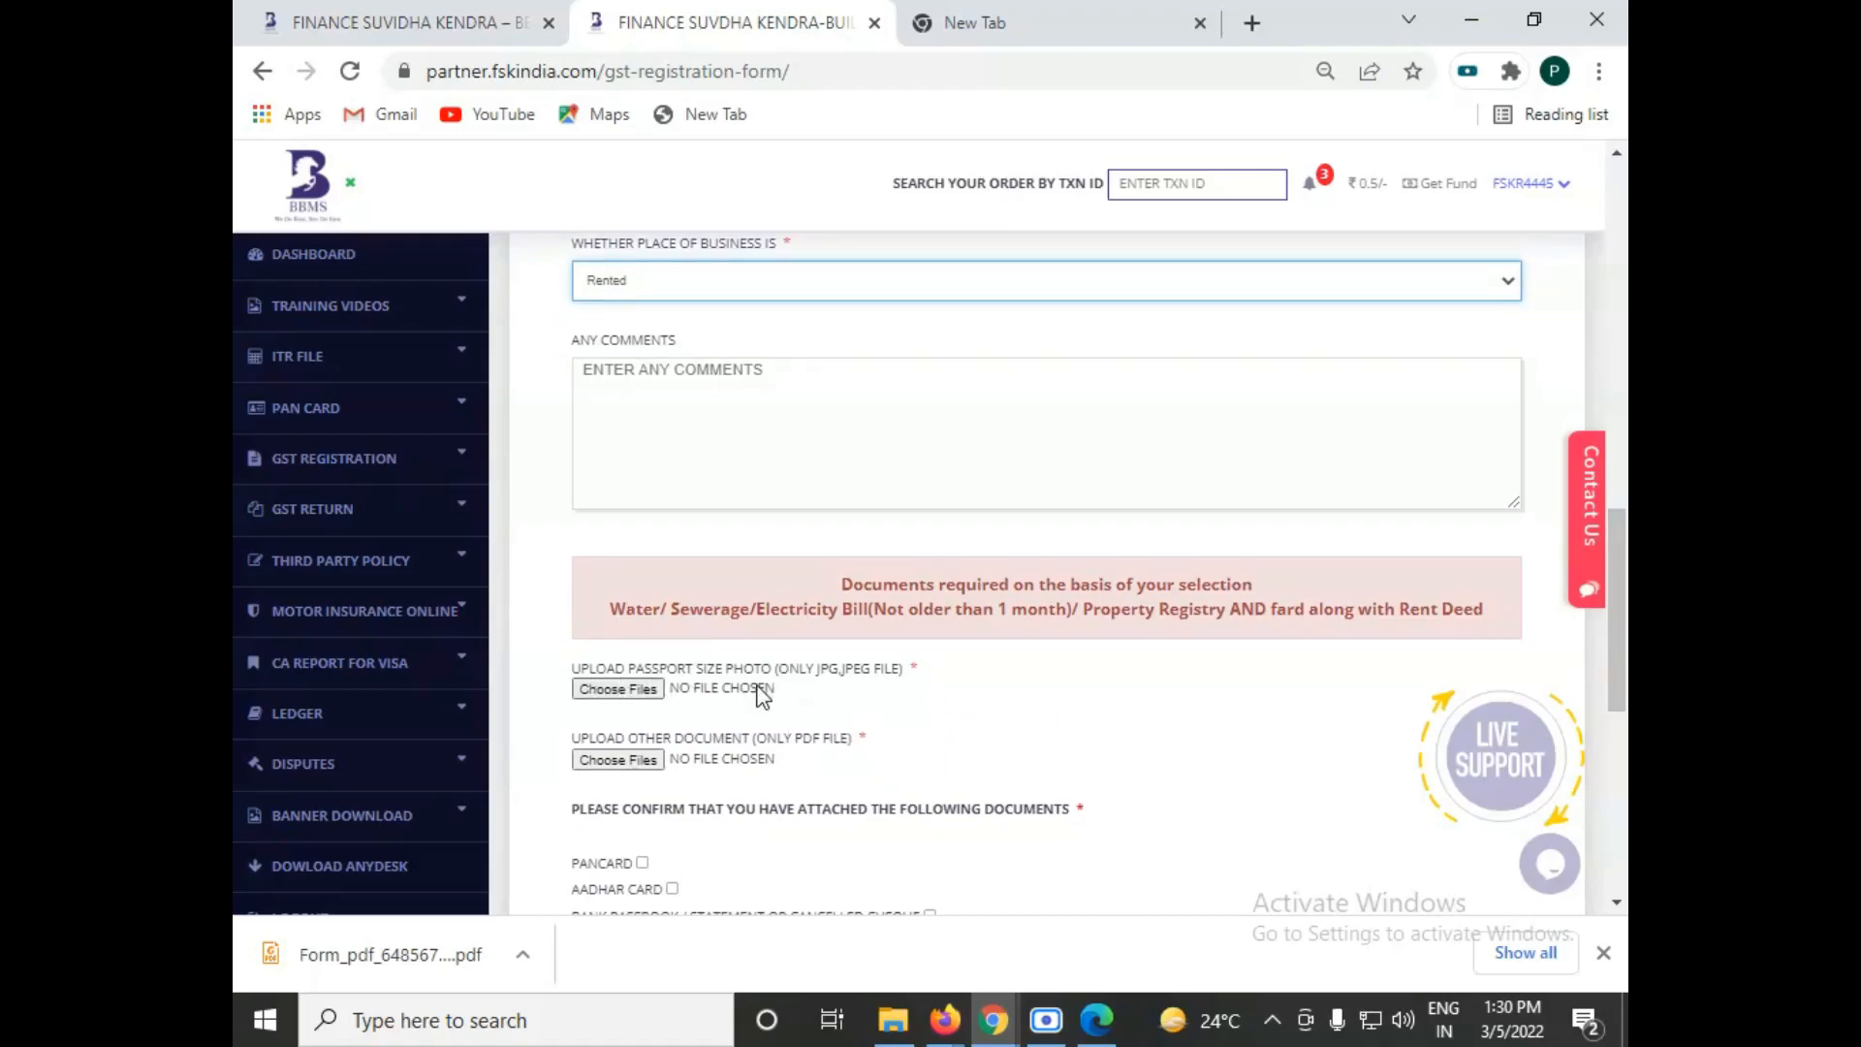
# Step: Mark the PAN card, Aadhar card, and bank passbook, statement or cancelled cheque as attached in the document confirmation list
pyautogui.moveTo(1617, 621); pyautogui.dragTo(1617, 304)
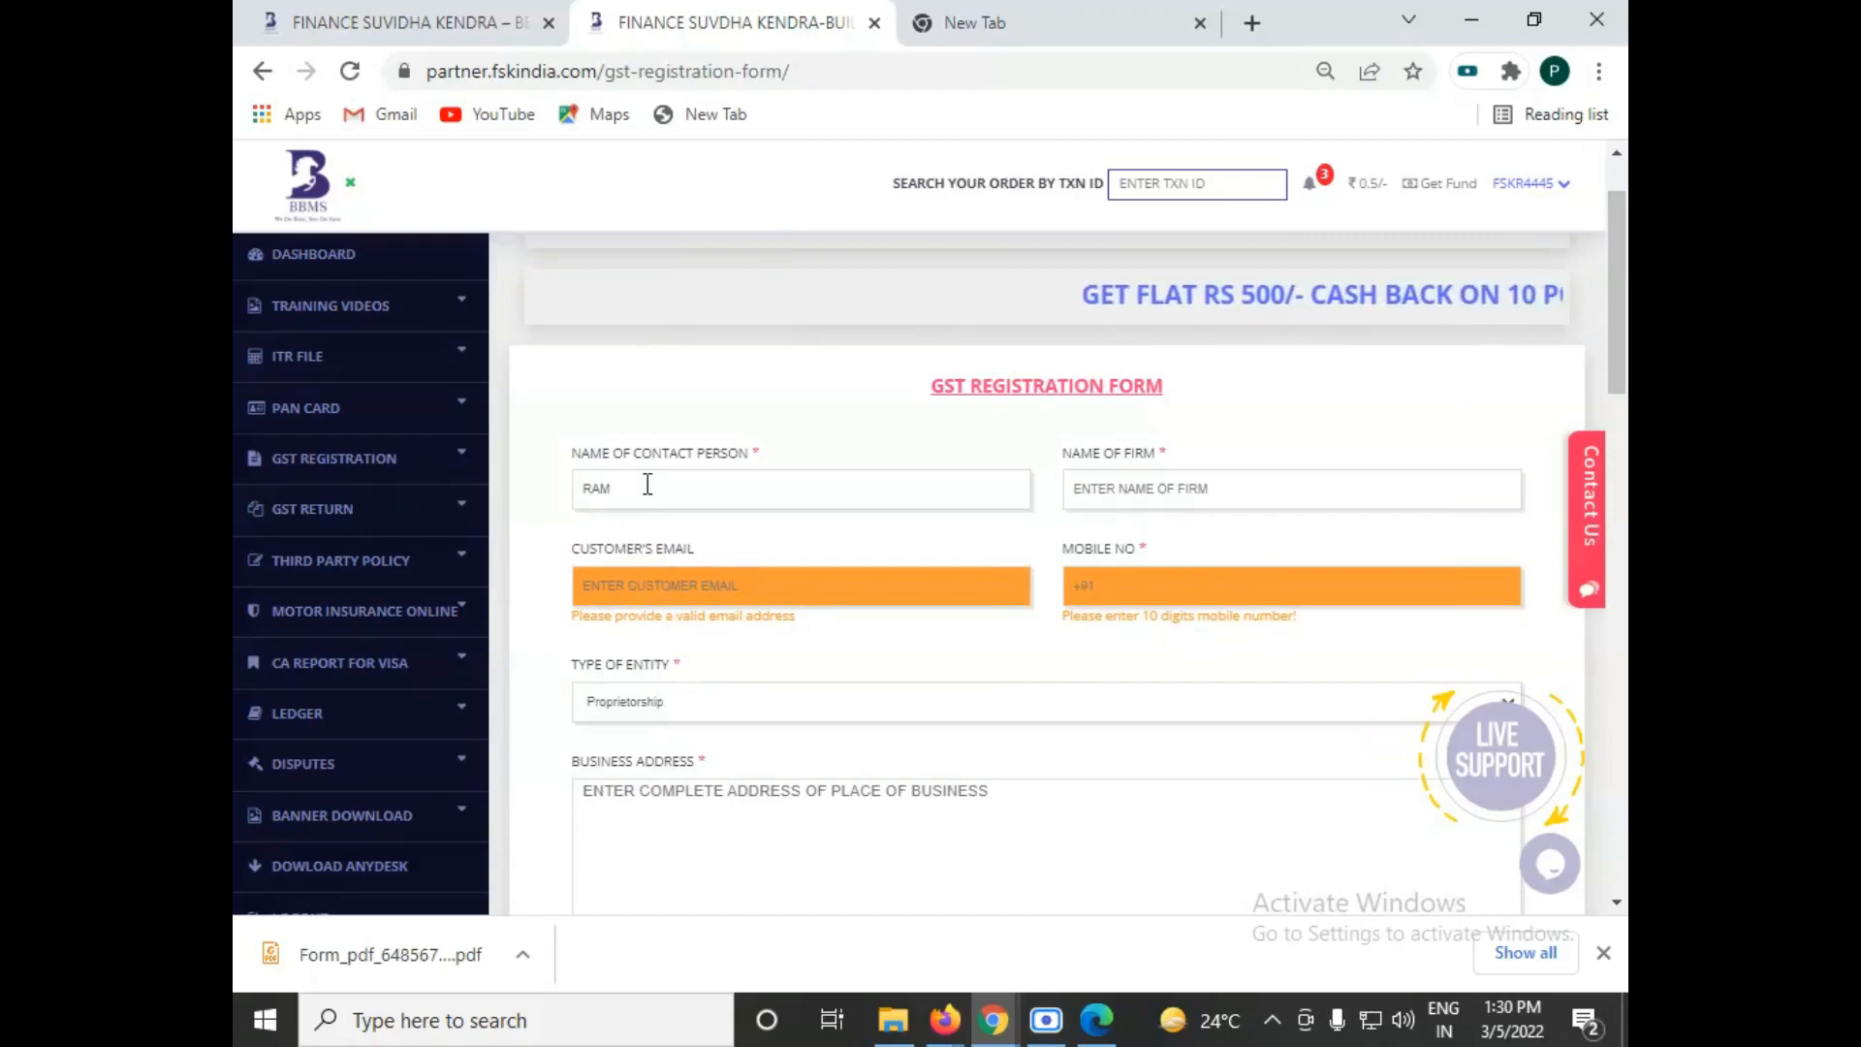
pyautogui.moveTo(1616, 349); pyautogui.dragTo(1599, 731)
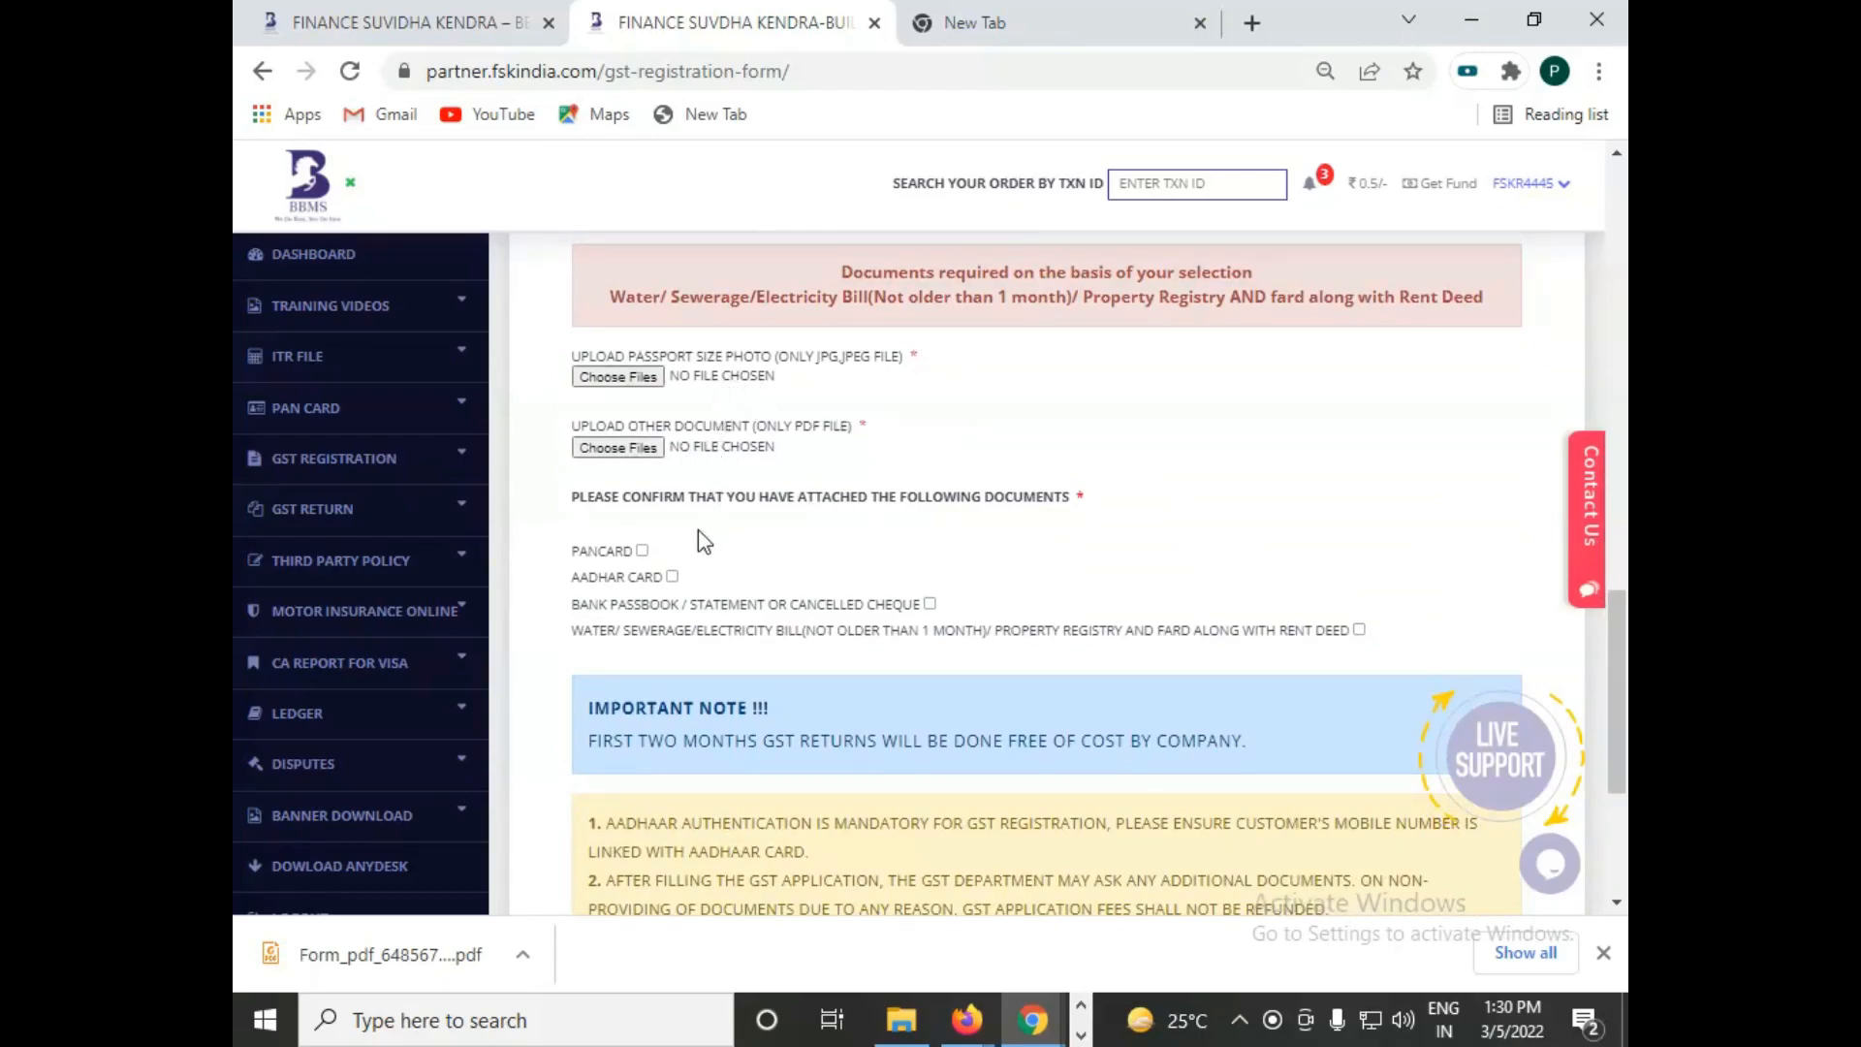
pyautogui.click(641, 550)
pyautogui.click(672, 576)
pyautogui.click(930, 604)
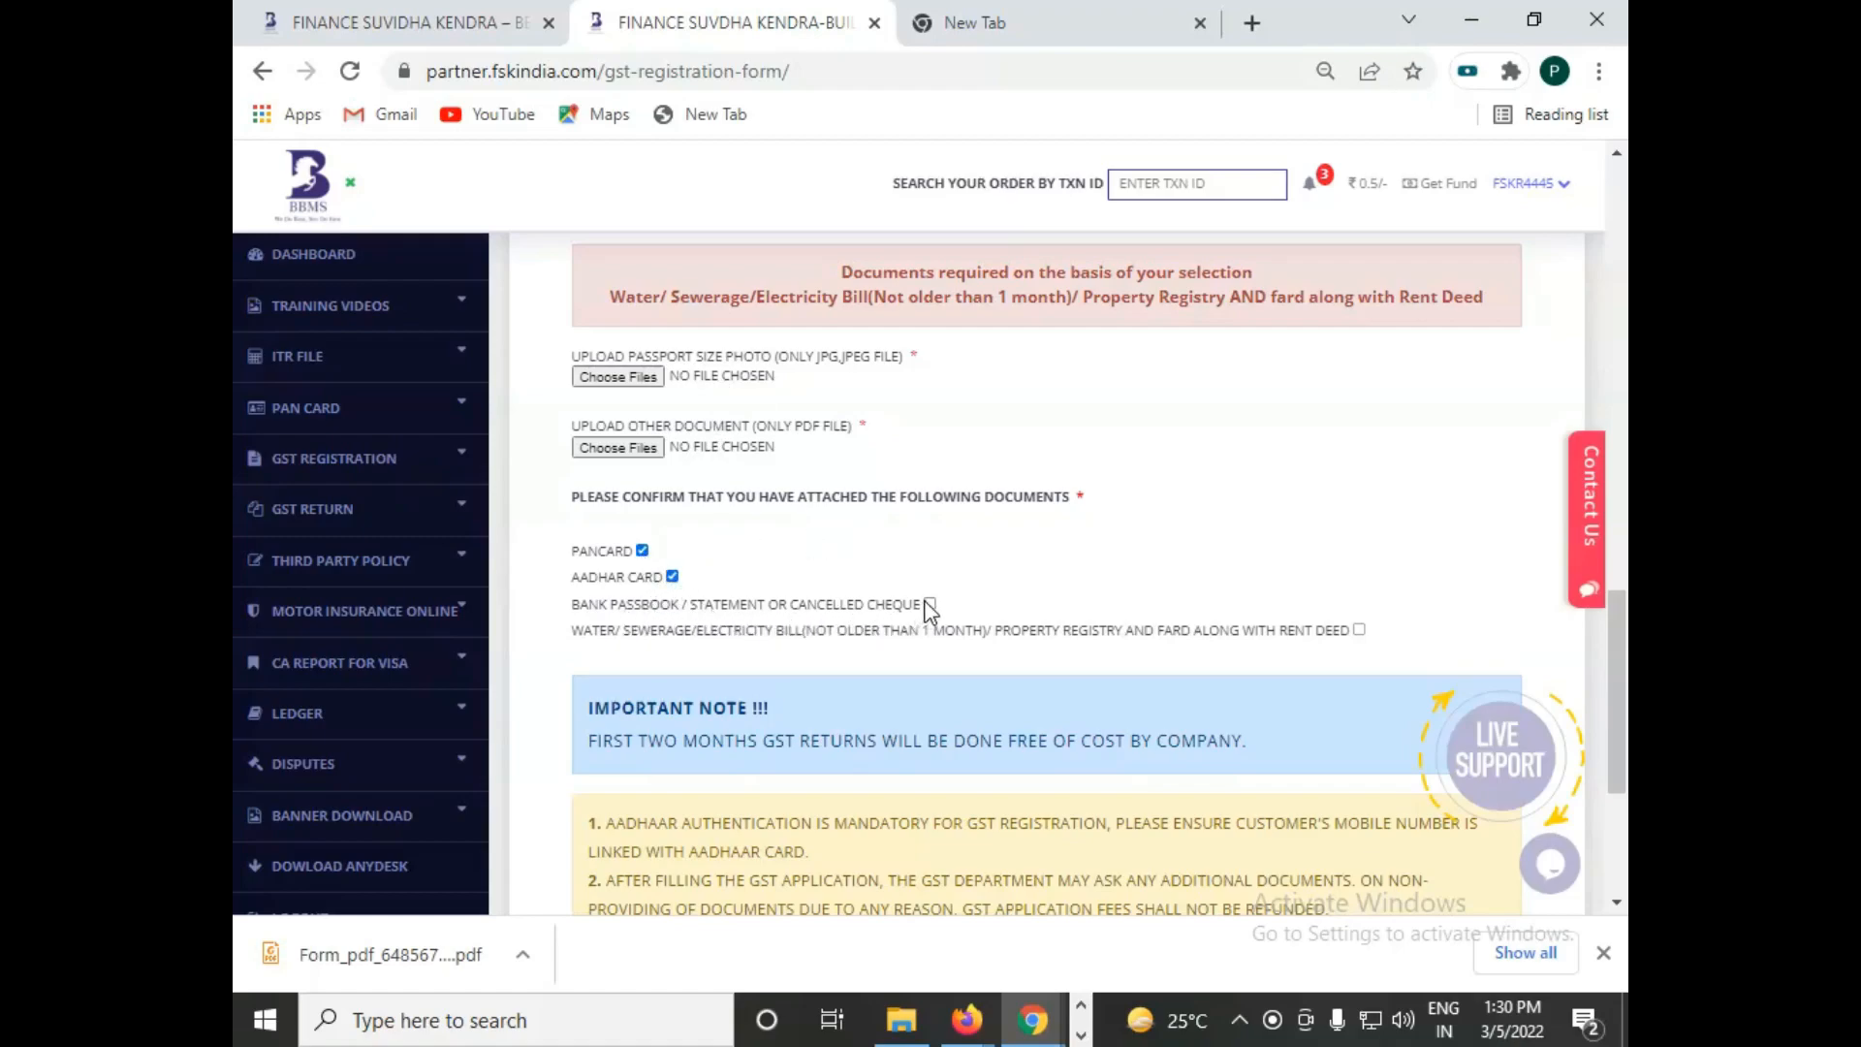
pyautogui.click(673, 577)
pyautogui.click(672, 577)
# Step: Review the upload requirements and the form's notes on Aadhaar authentication, non-refundable application fees and processing times
pyautogui.scroll(2, 1259, 630)
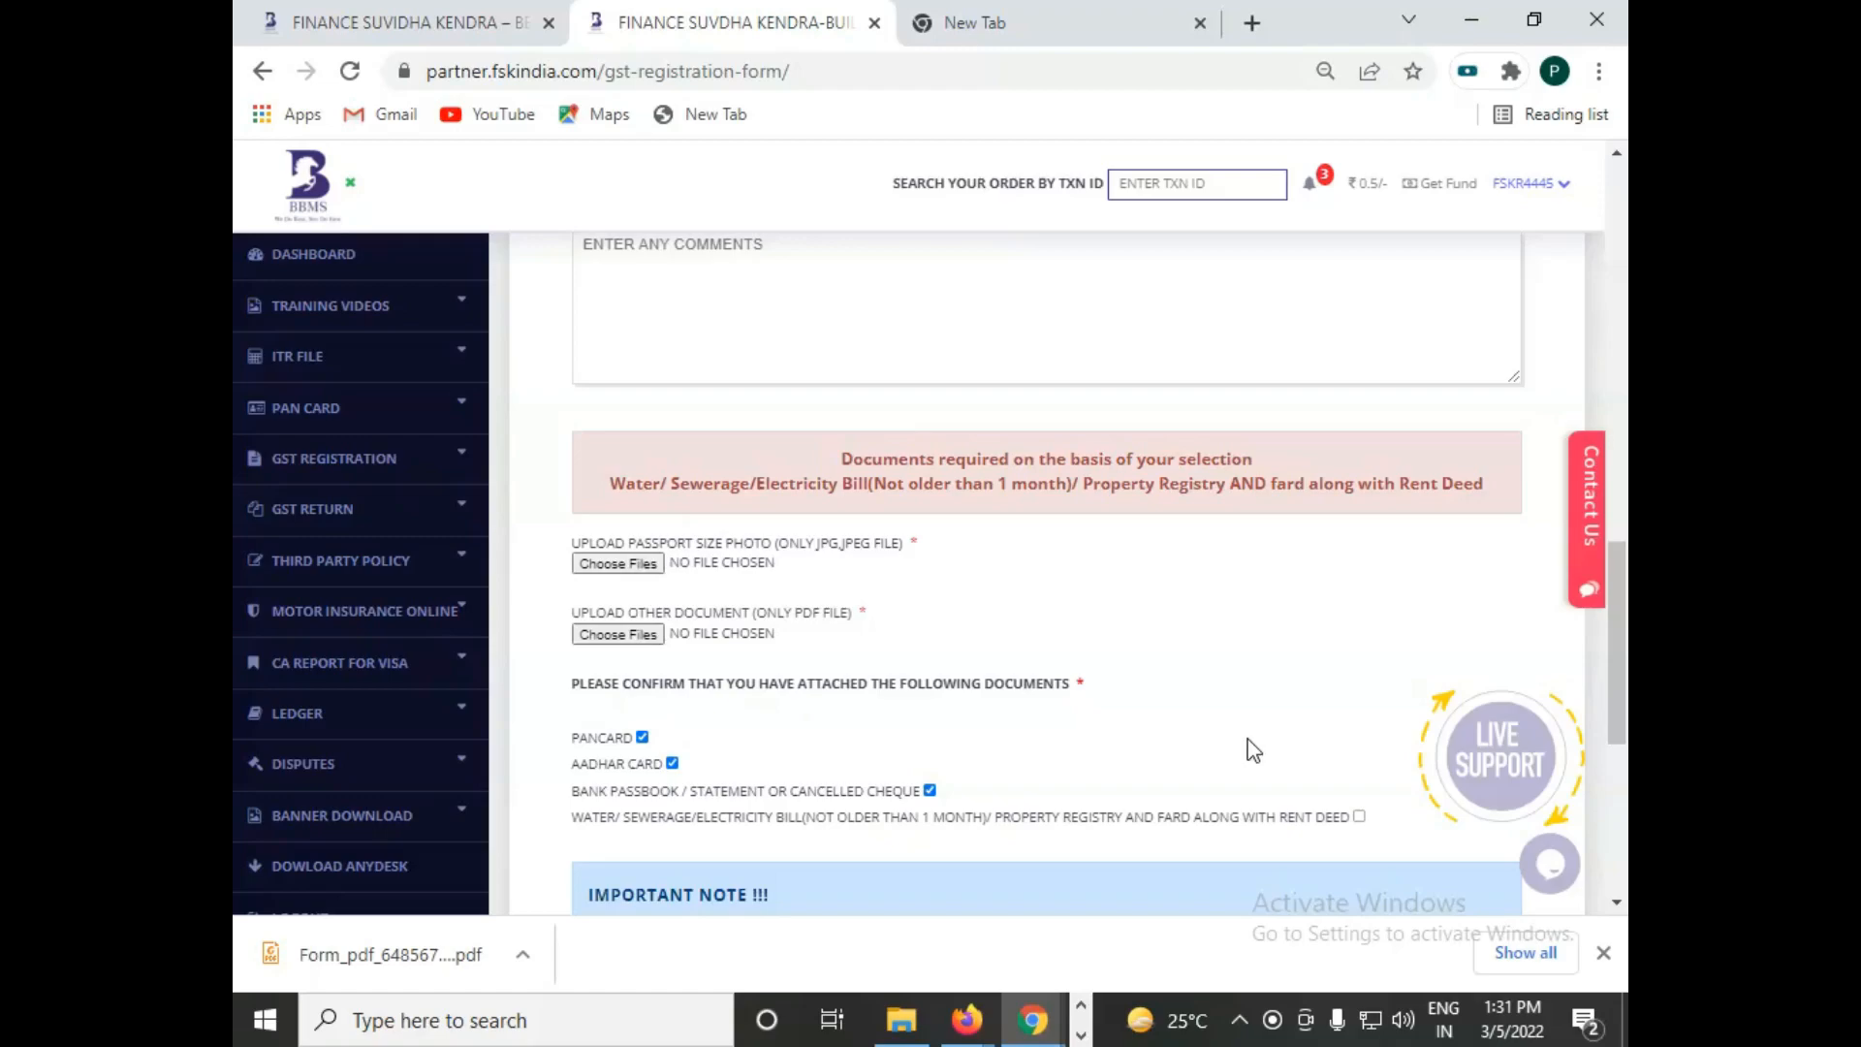
pyautogui.scroll(-3, 1624, 741)
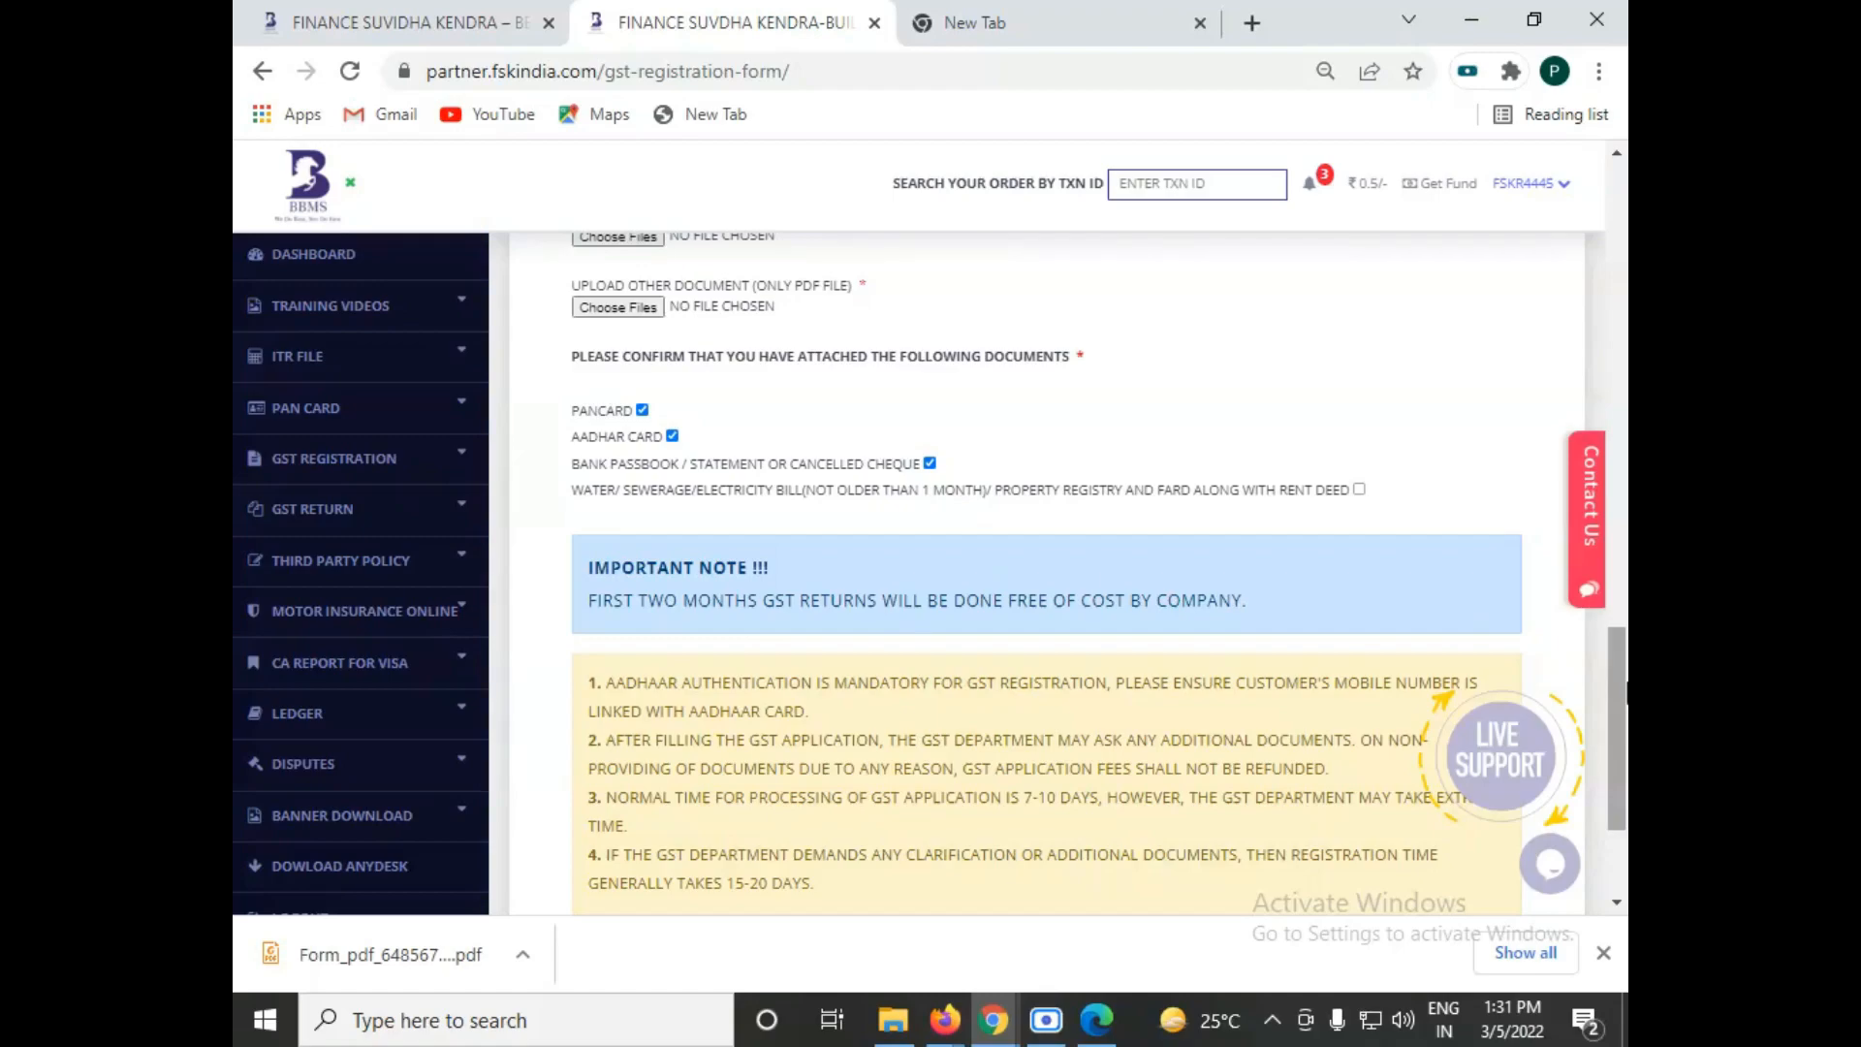
pyautogui.scroll(-1, 1617, 727)
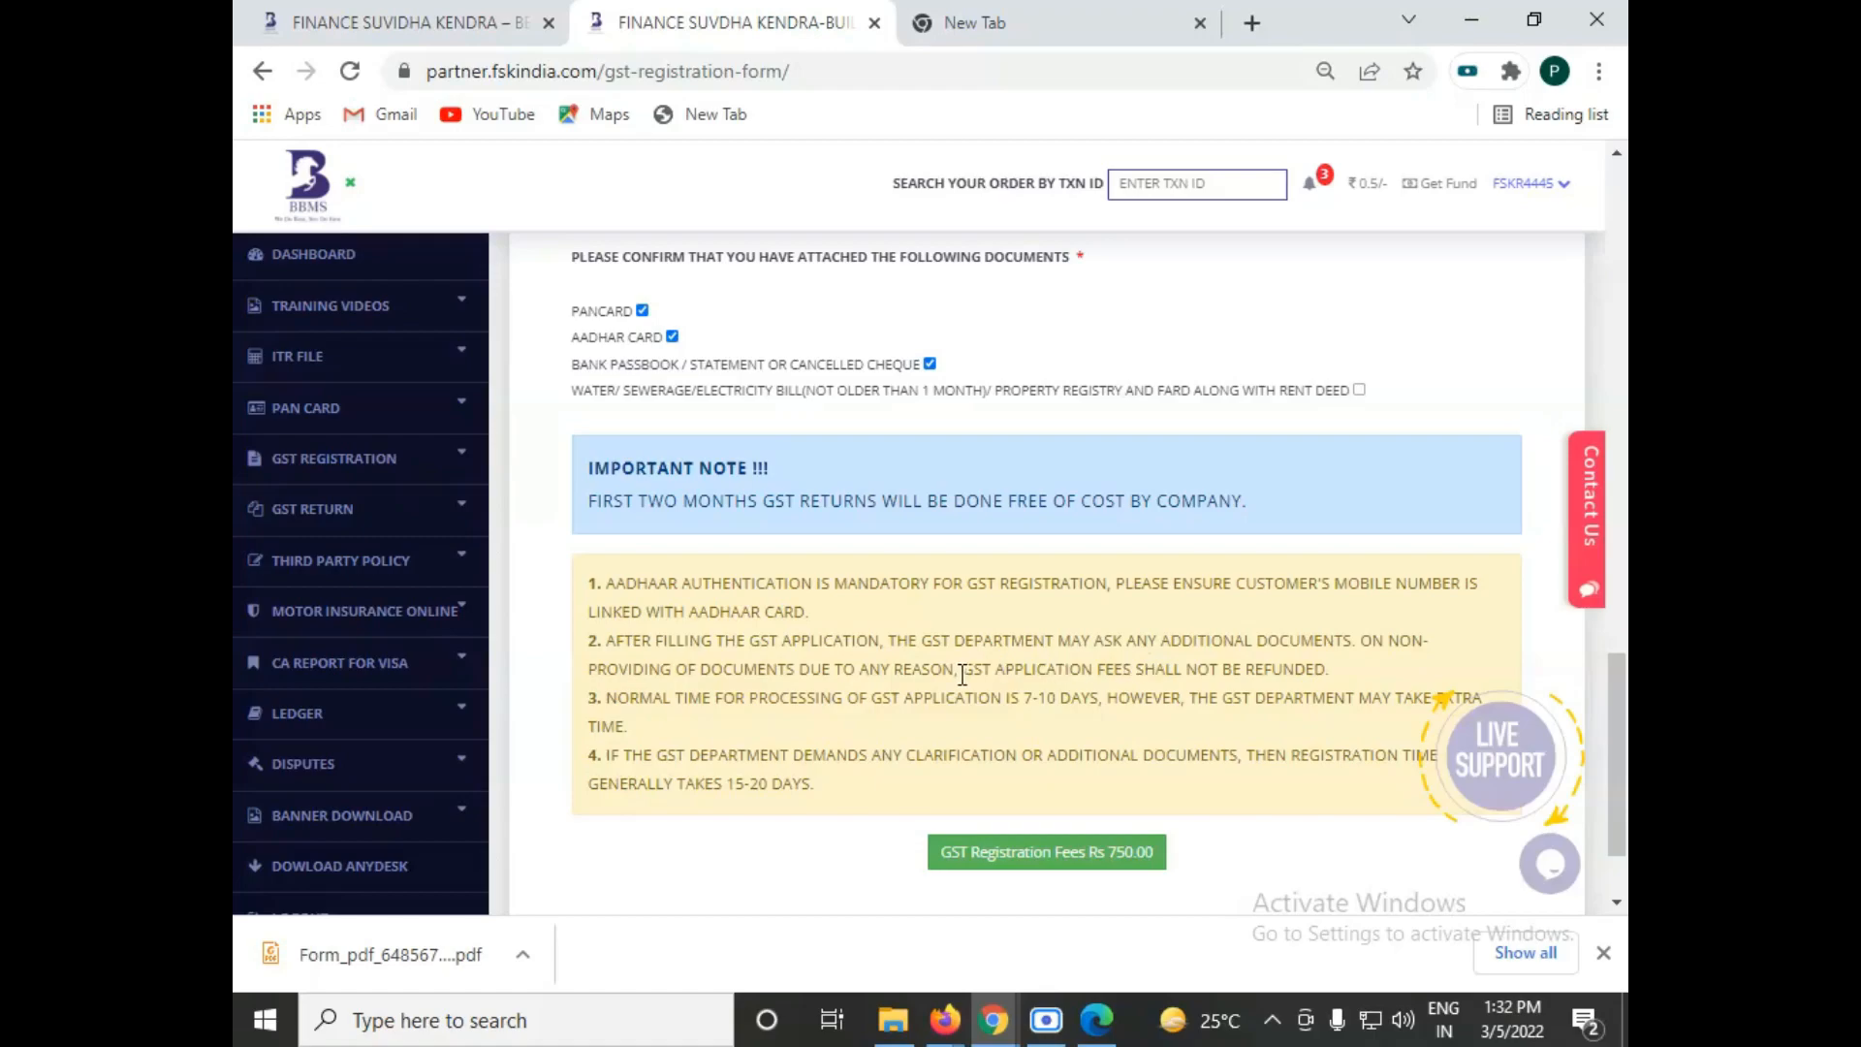
pyautogui.moveTo(962, 669); pyautogui.dragTo(1325, 675)
pyautogui.click(1350, 690)
pyautogui.moveTo(1330, 673)
pyautogui.mouseDown()
pyautogui.moveTo(973, 682)
pyautogui.moveTo(1318, 683)
pyautogui.mouseUp()
pyautogui.moveTo(1499, 765)
pyautogui.scroll(-1, 792, 686)
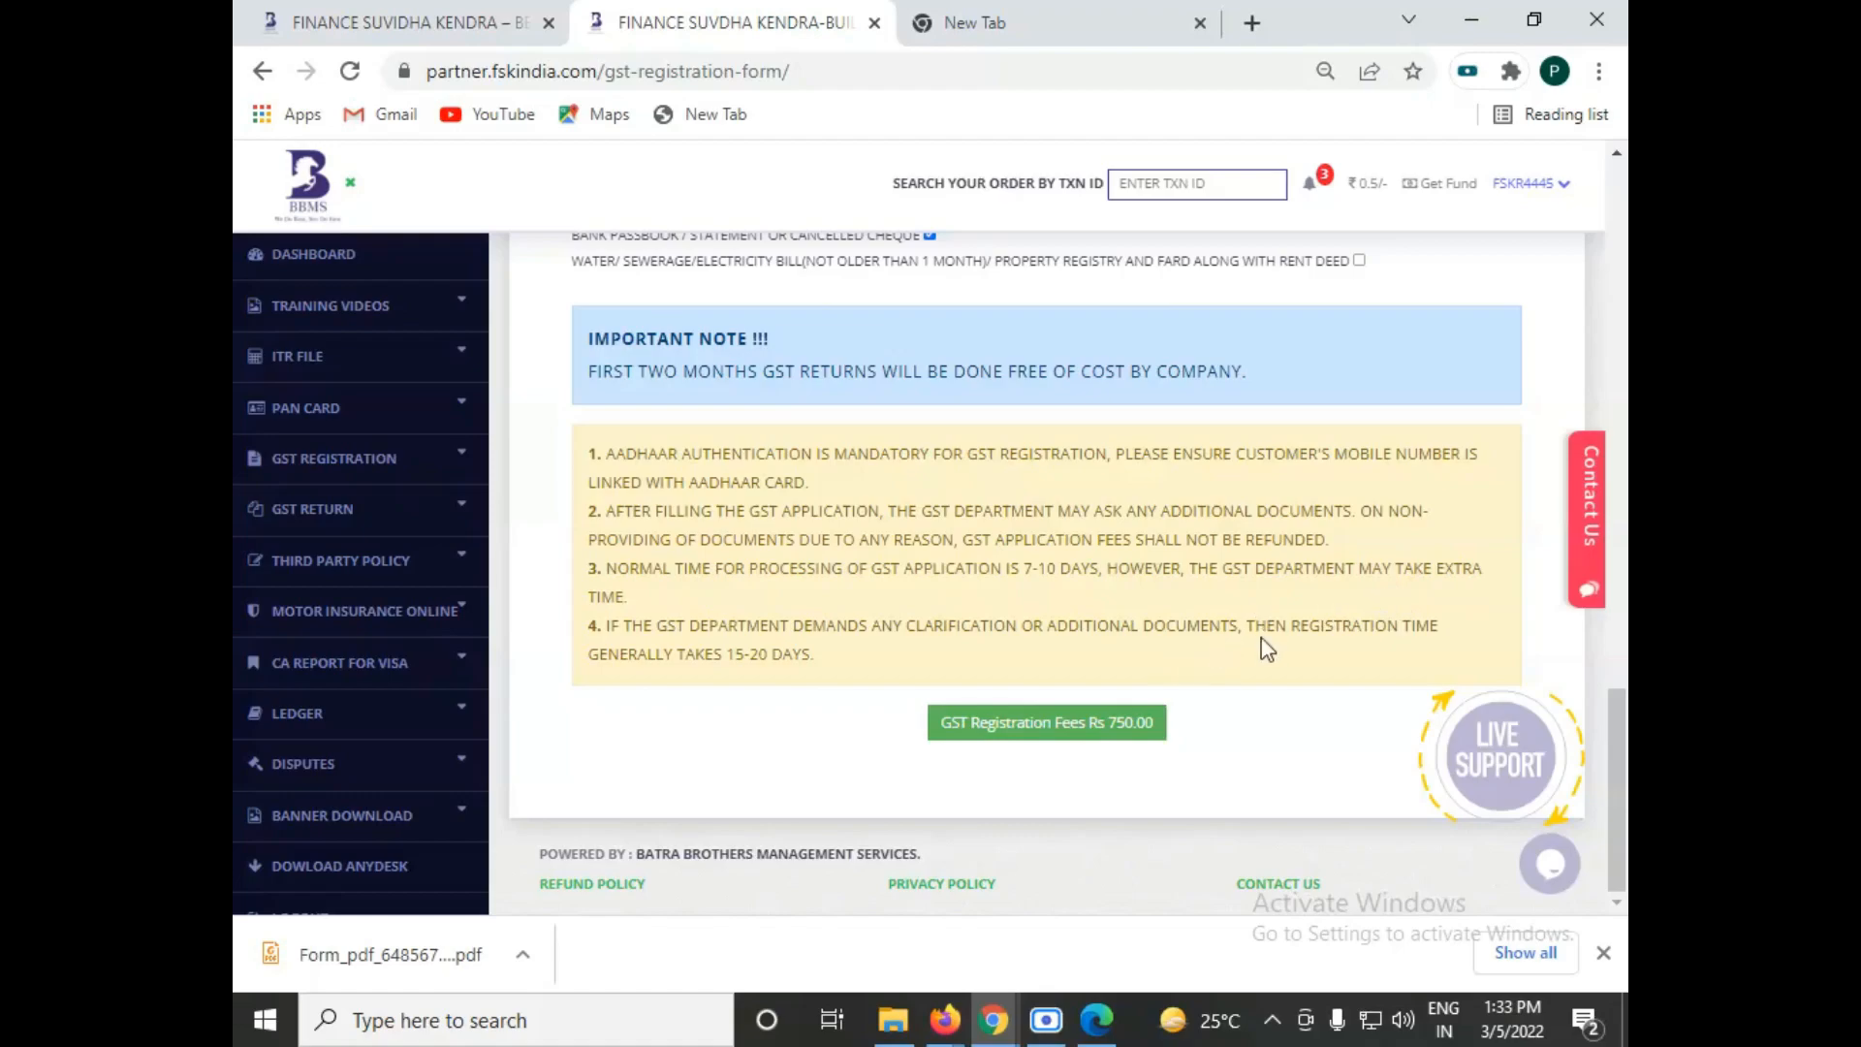
# Step: Mark the water, sewerage or electricity bill, or property registry and fard, along with the rent deed as attached
pyautogui.scroll(4, 1620, 722)
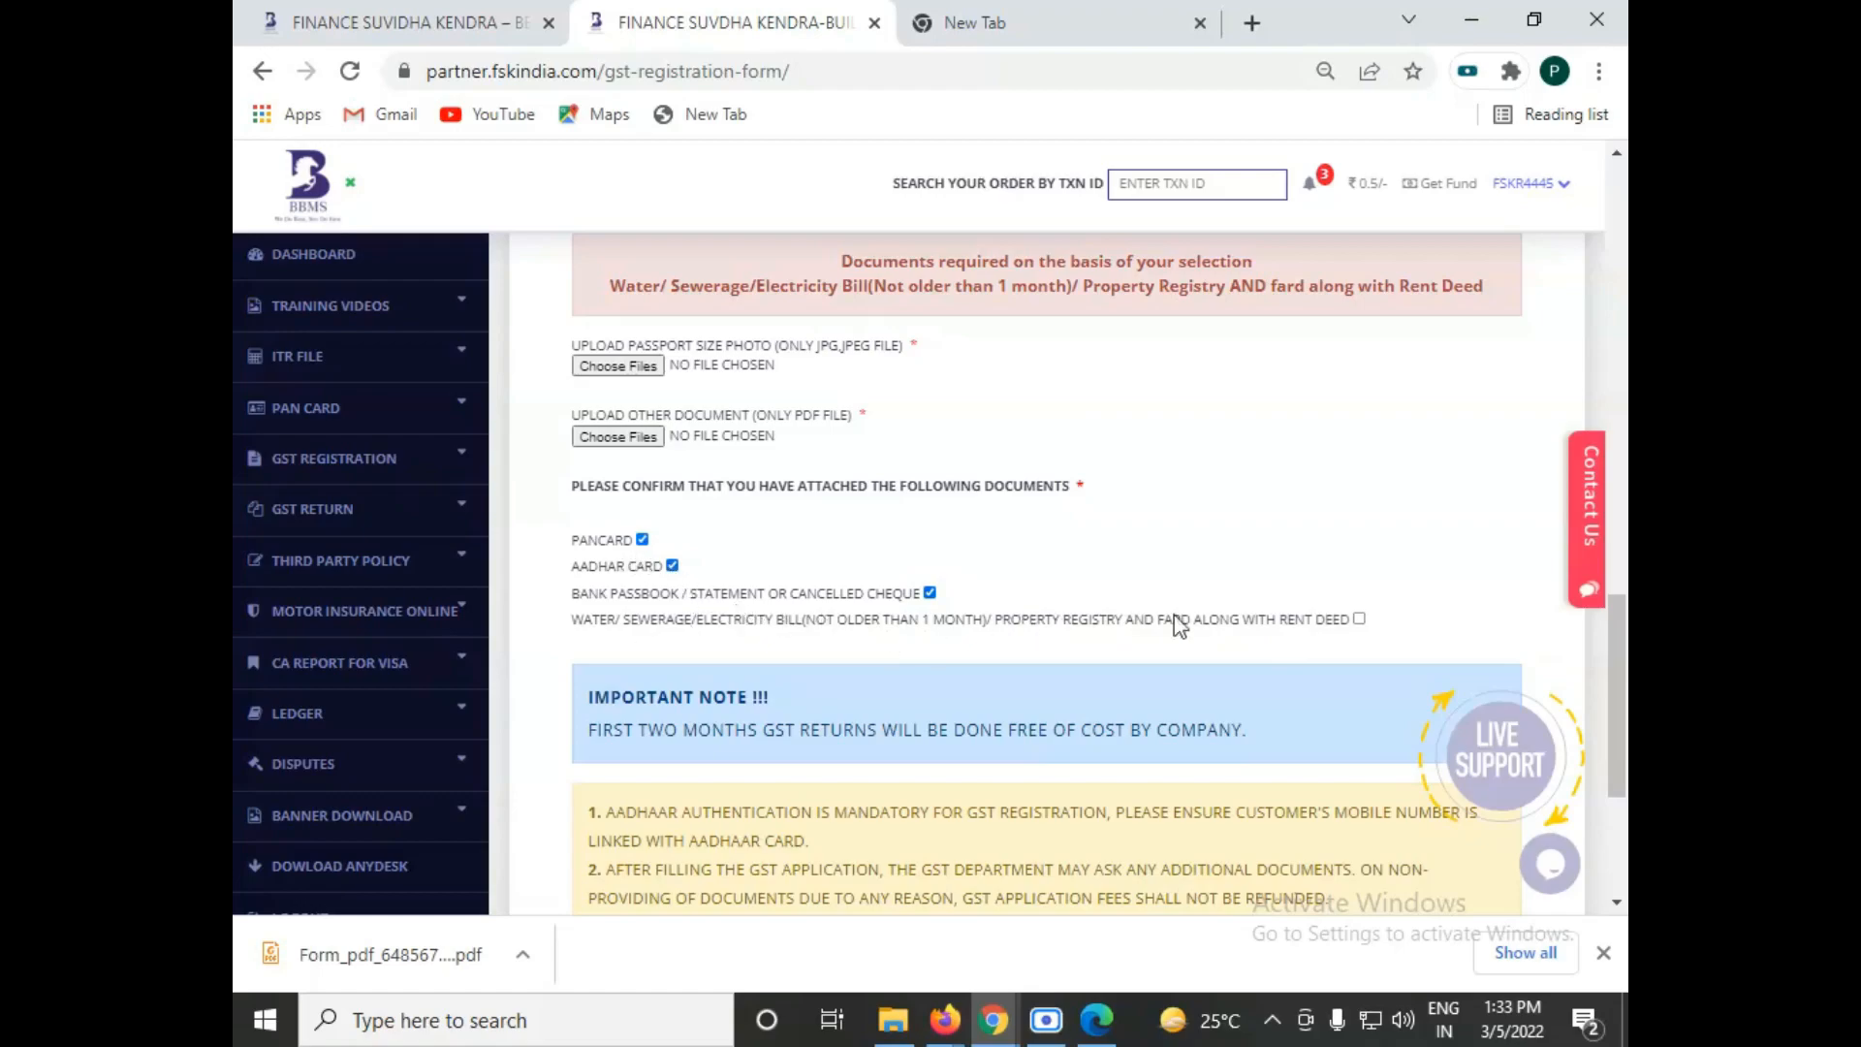
pyautogui.scroll(5, 1616, 693)
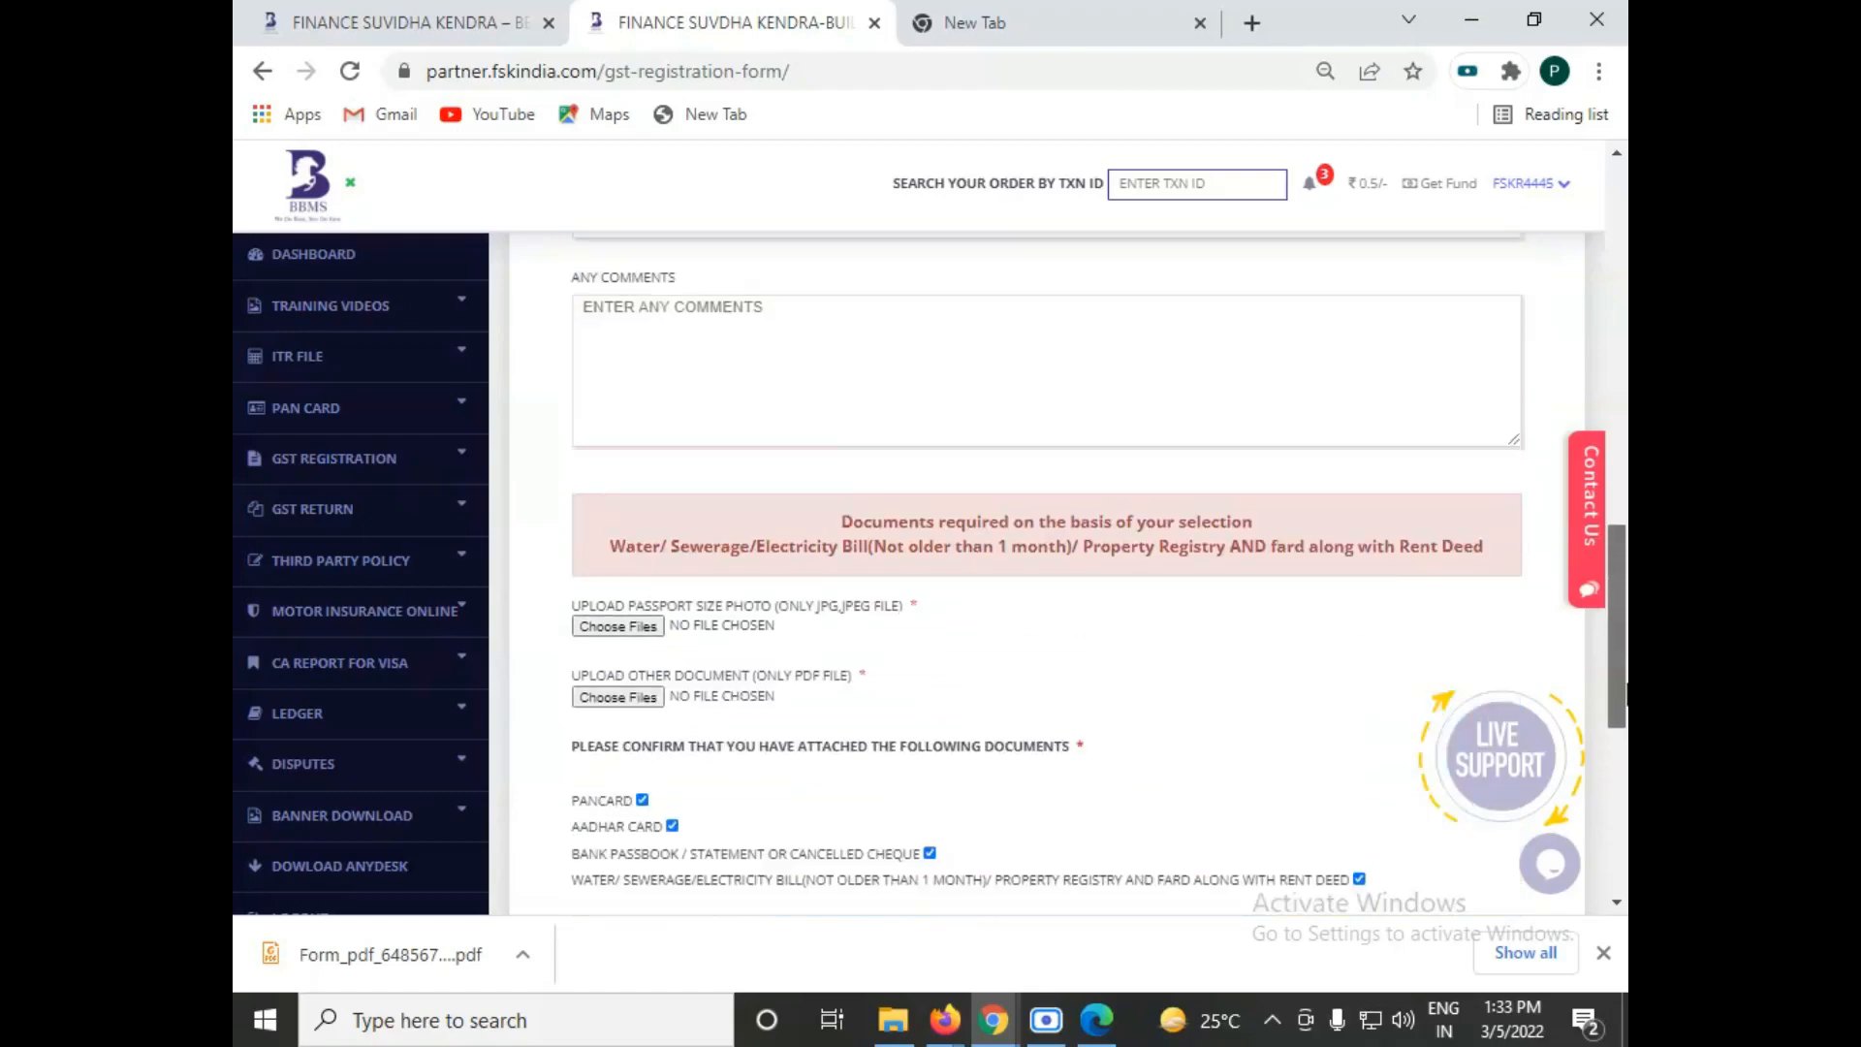
pyautogui.scroll(-4, 1620, 681)
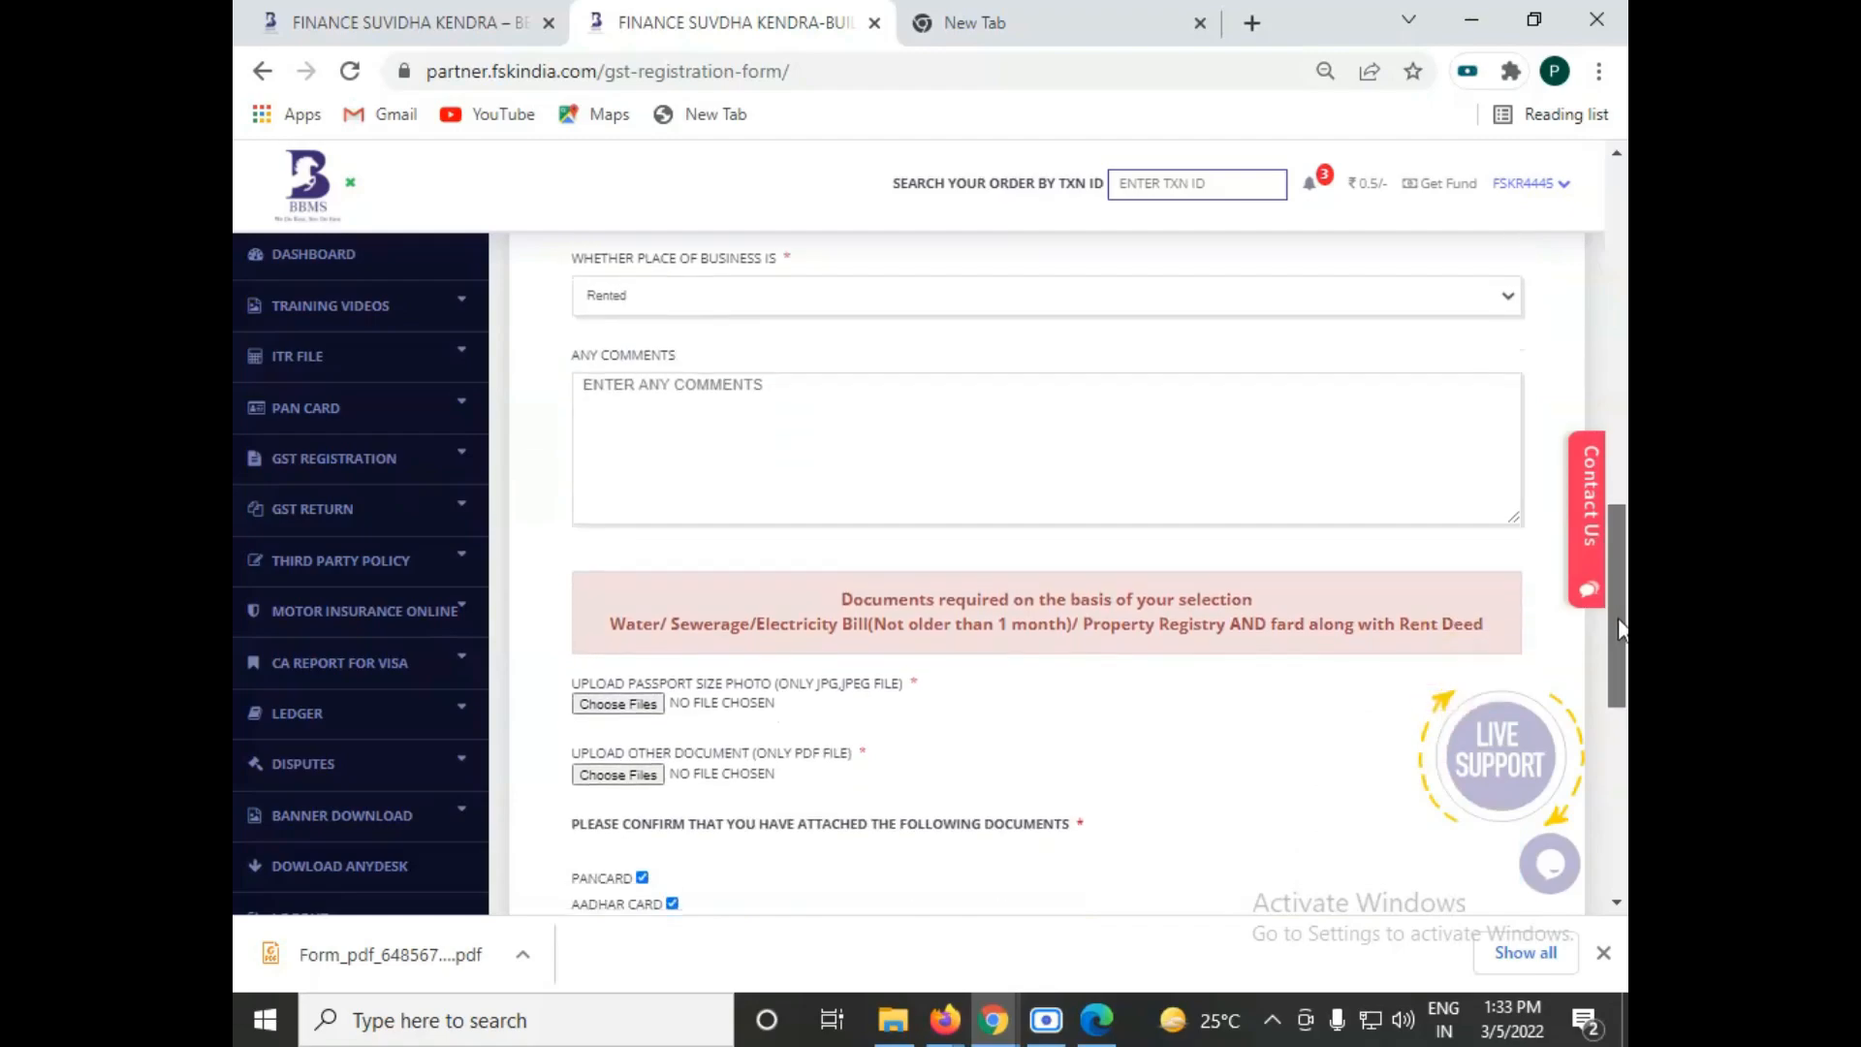